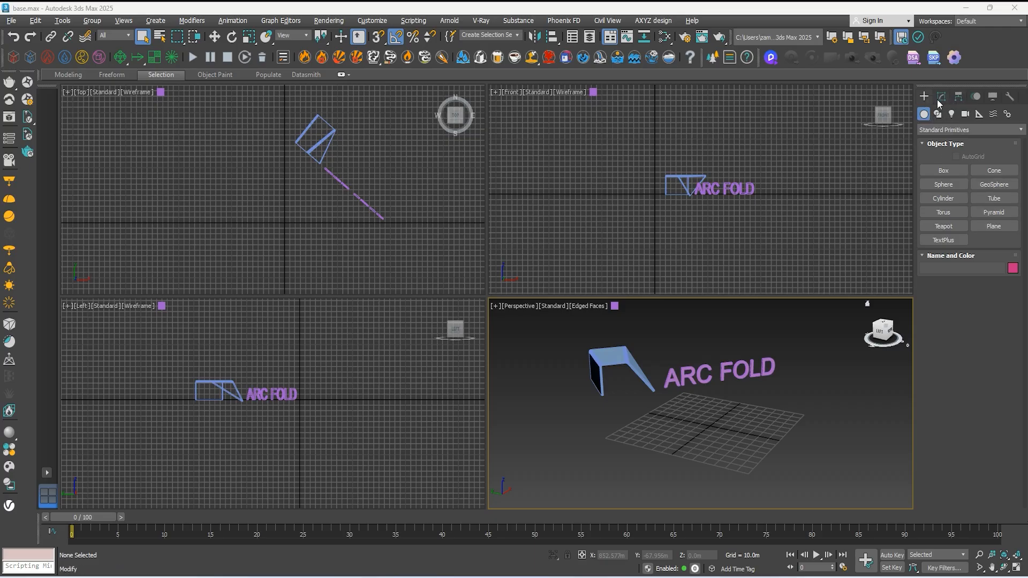
Step: Look through the modify, hierarchy, motion, display and utilities tools, ending on the geometry creation options
left_click(955, 99)
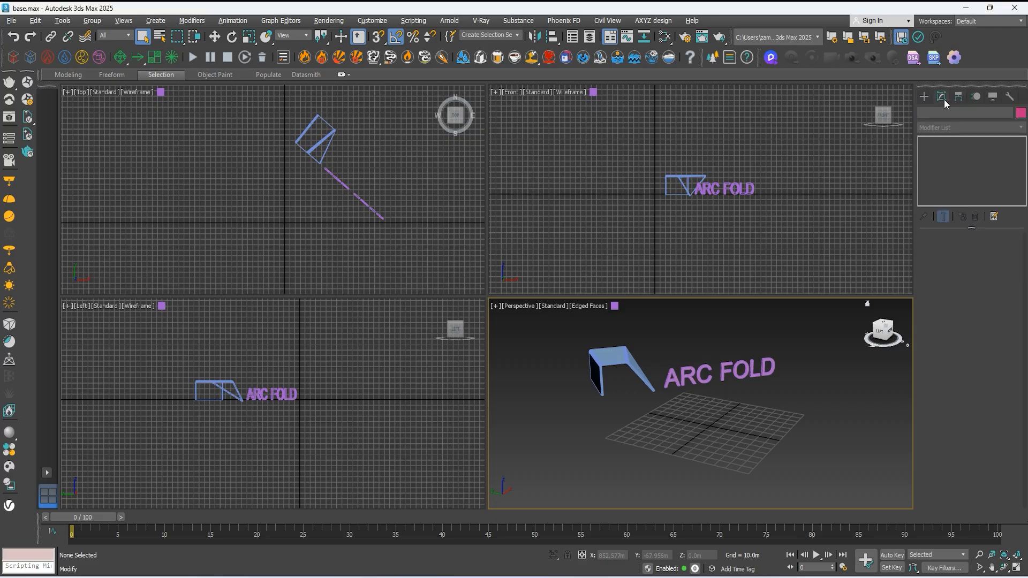
left_click(973, 98)
left_click(989, 98)
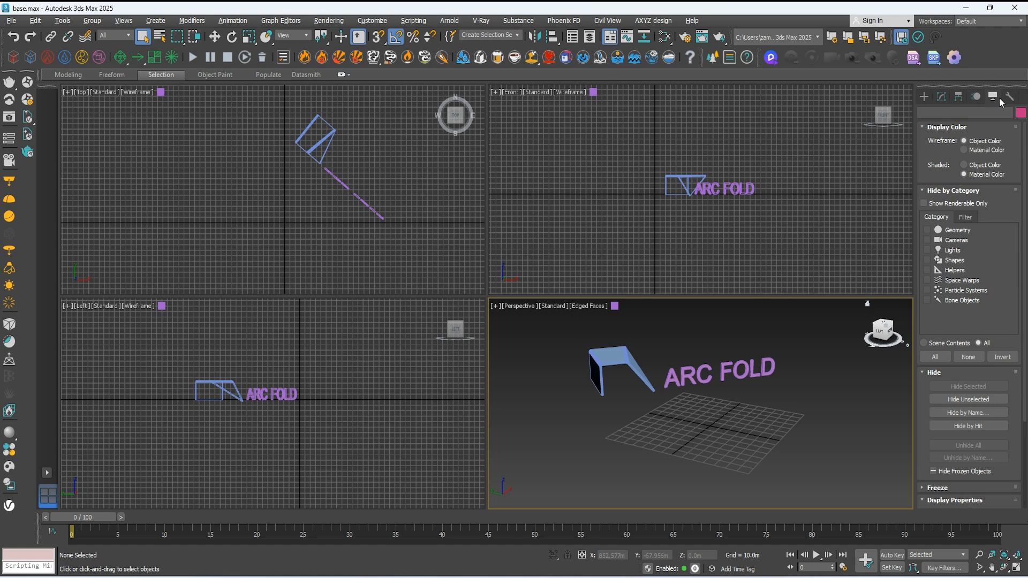
left_click(921, 99)
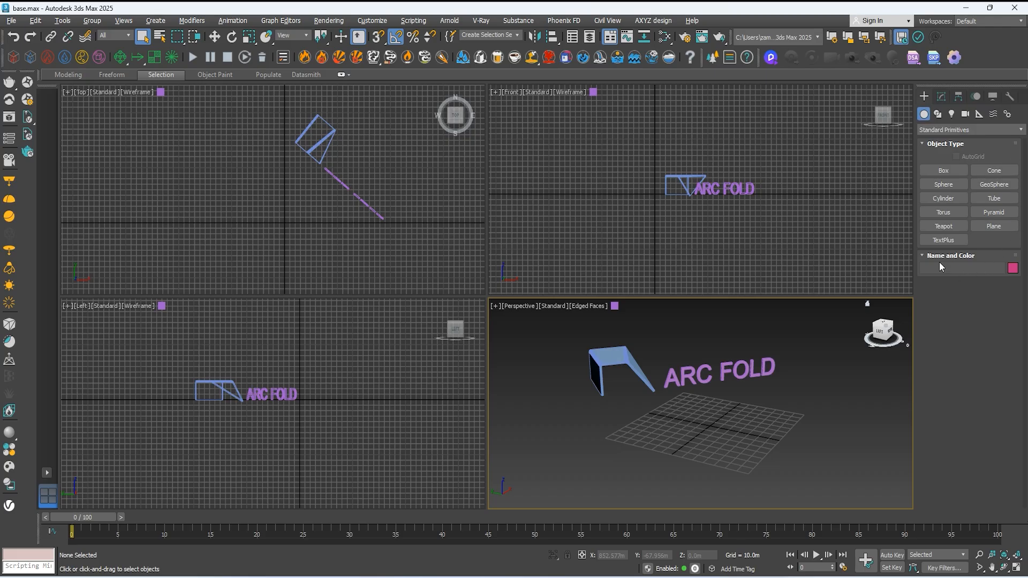
left_click(940, 97)
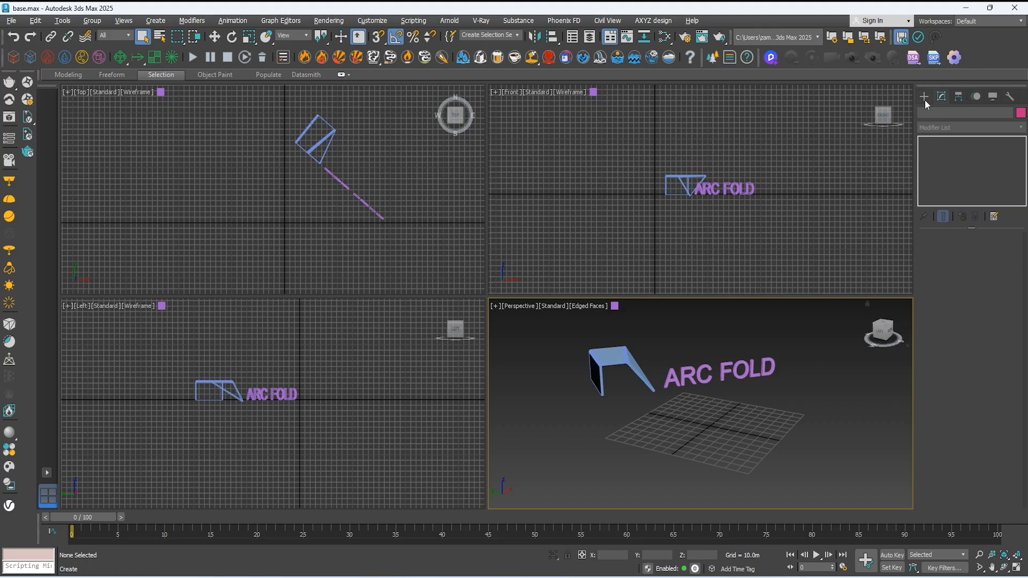
left_click(959, 97)
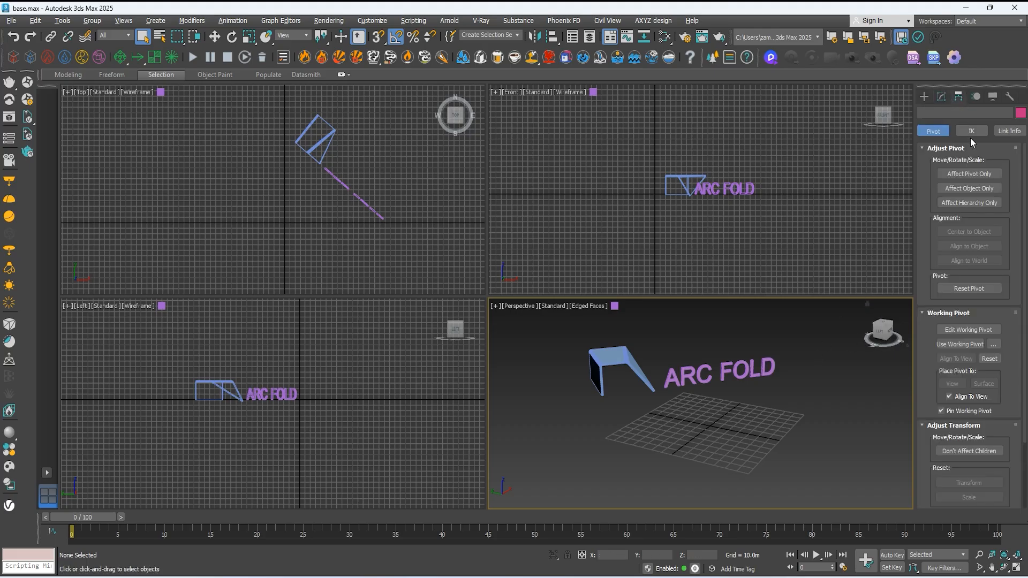
left_click(1010, 98)
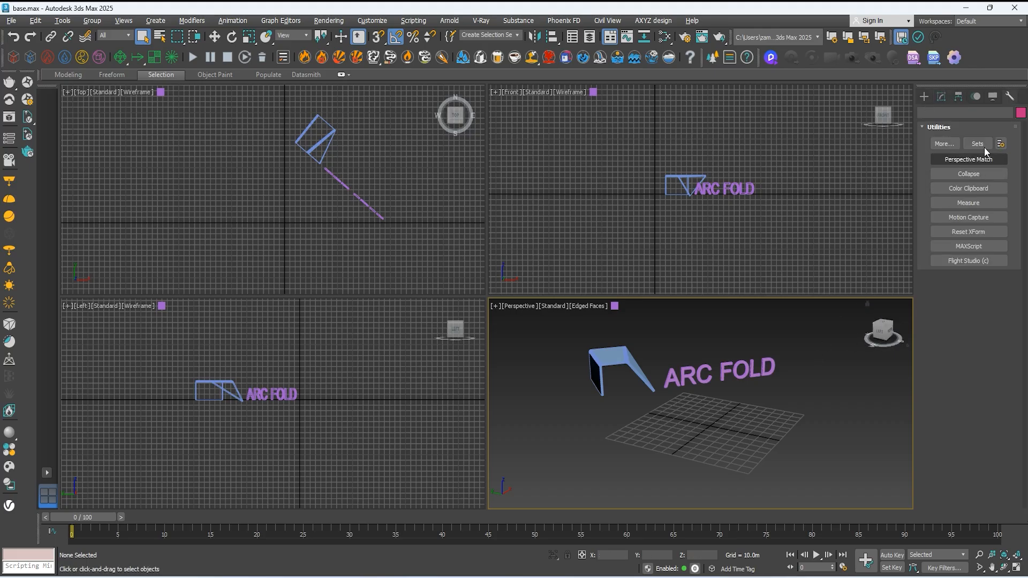
left_click(941, 99)
left_click(930, 98)
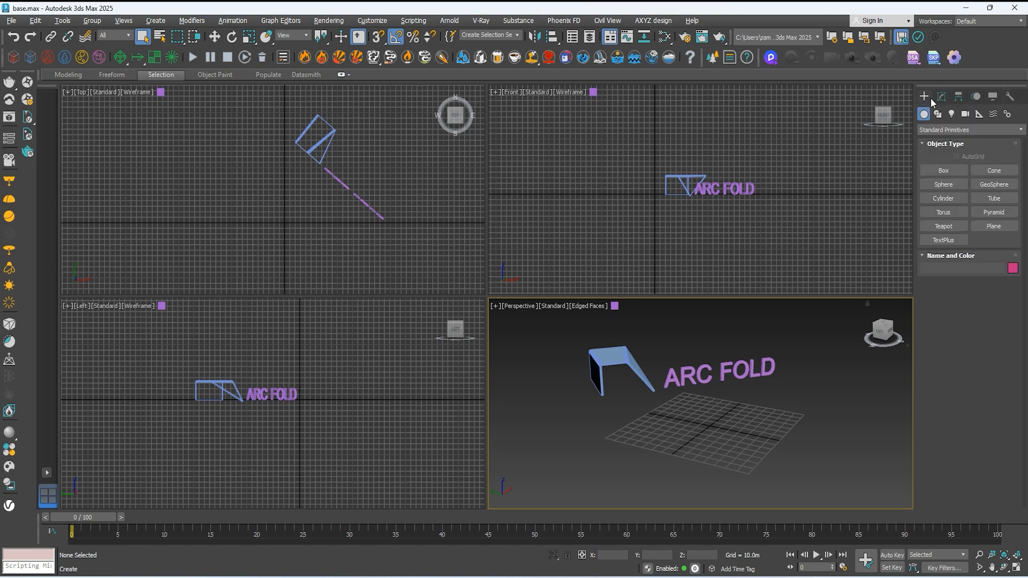
Step: Switch the geometry creation category from Standard Primitives to Stairs
left_click(965, 130)
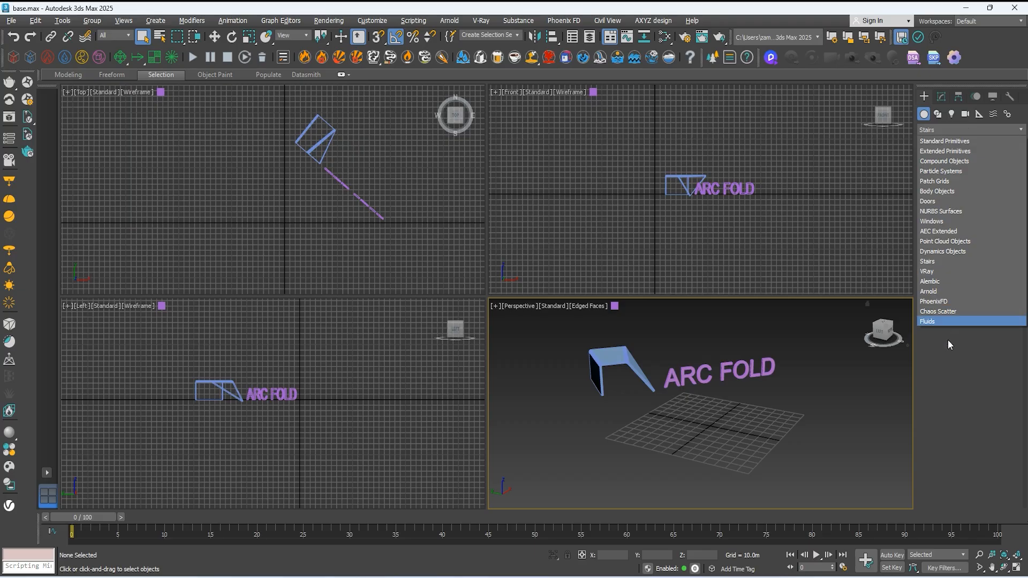
left_click(948, 341)
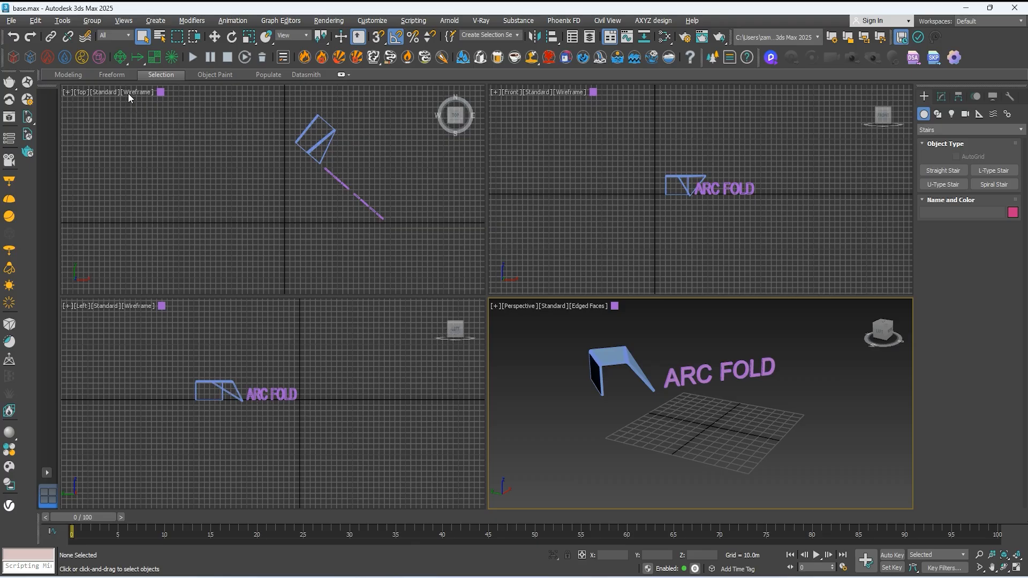
left_click(82, 95)
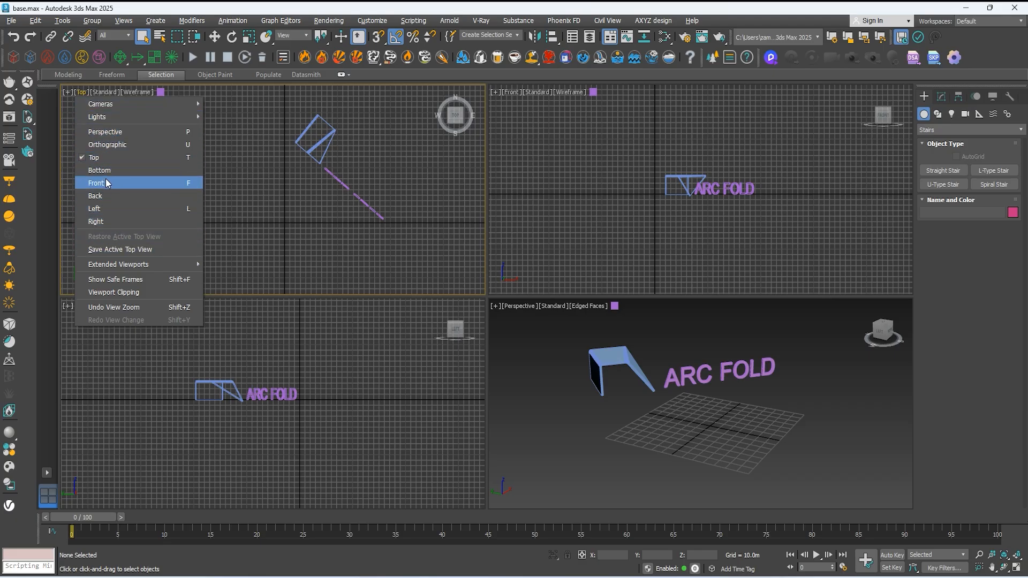
left_click(216, 142)
left_click(104, 92)
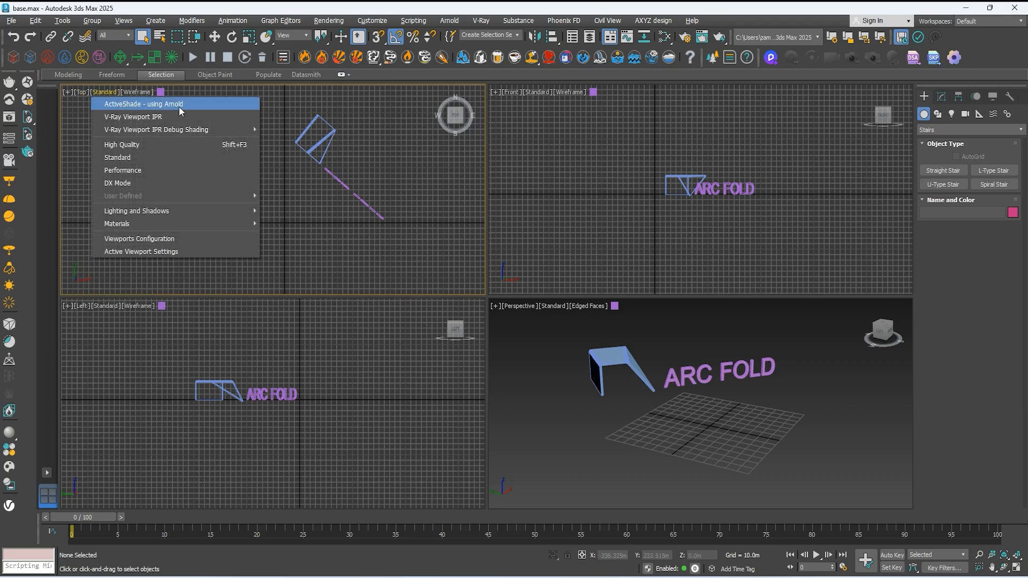
mouse_move(127, 134)
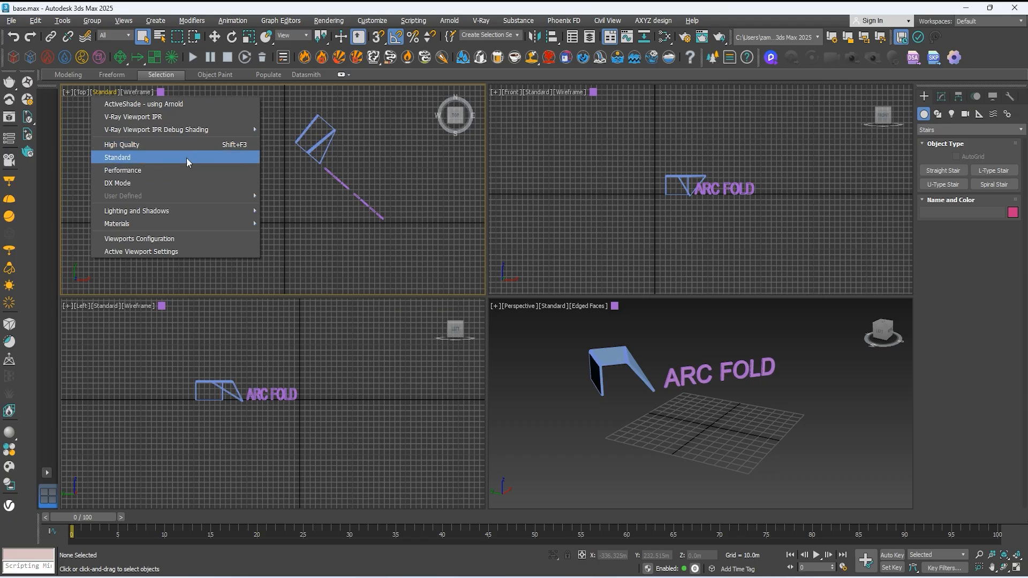
left_click(271, 179)
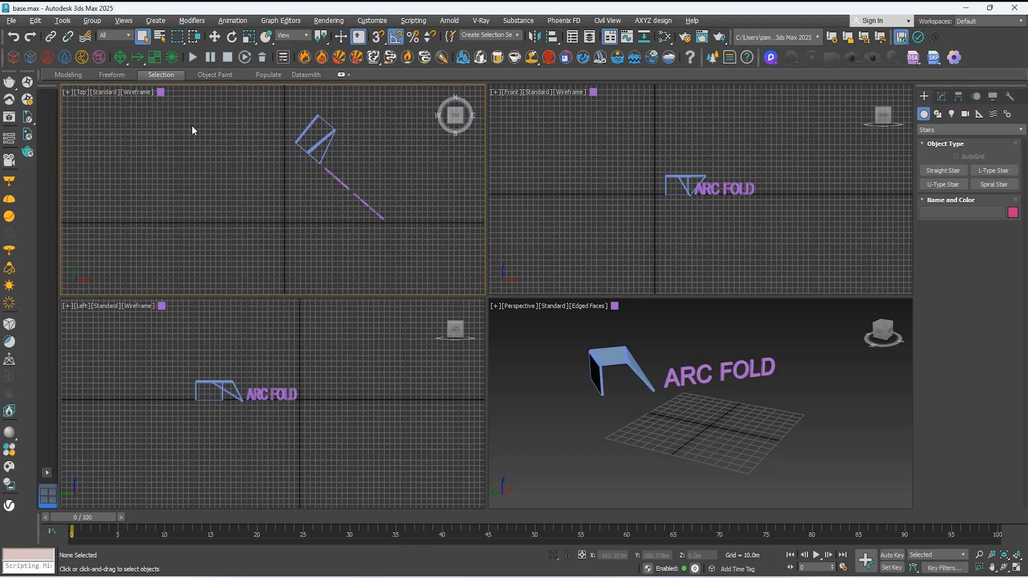
Step: Try Clay, Flat Color and Bounding Box shading on the Top viewport, and return it to wireframe
left_click(140, 92)
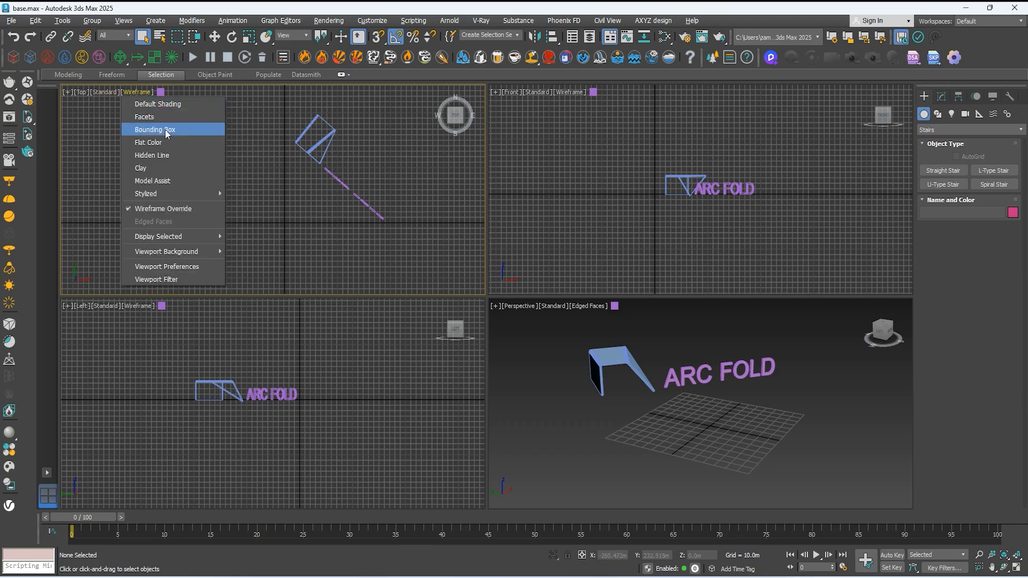
left_click(165, 169)
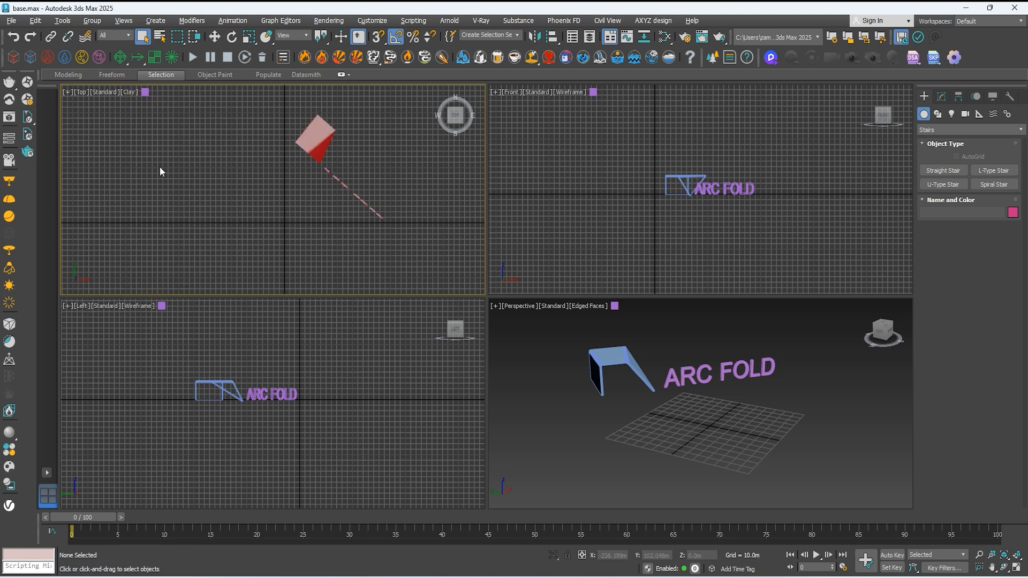
left_click(133, 92)
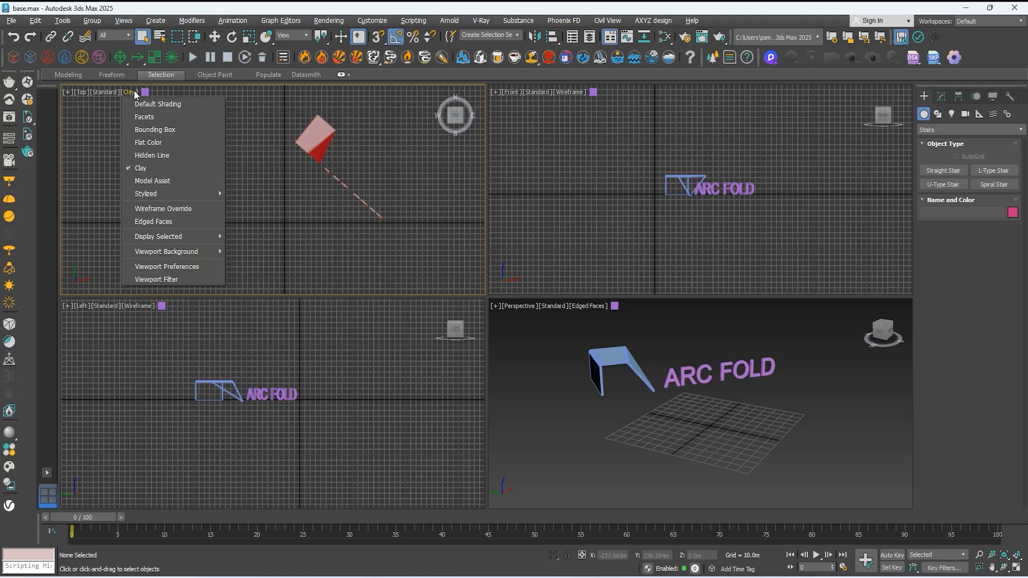
left_click(155, 147)
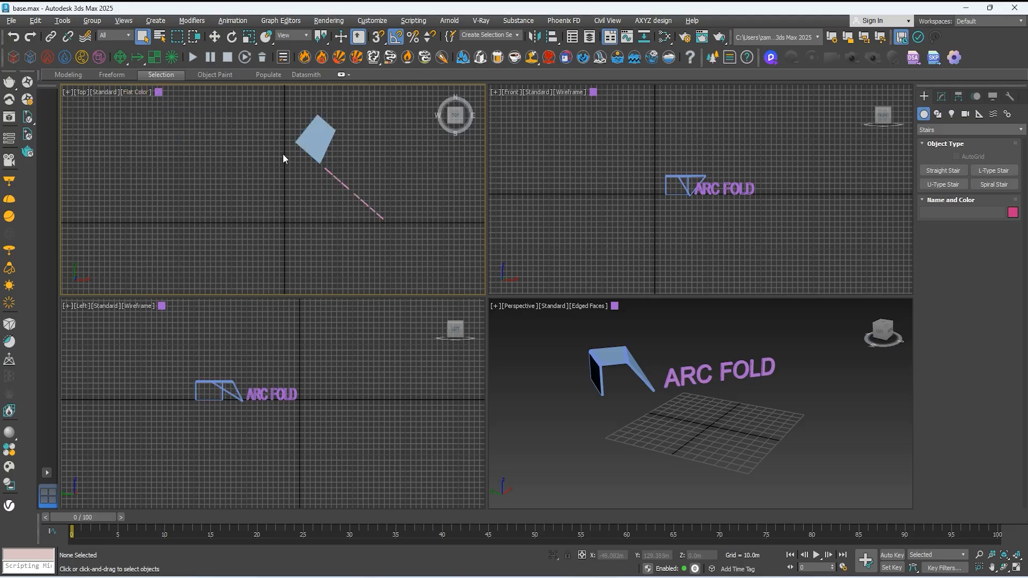
left_click(143, 92)
left_click(161, 131)
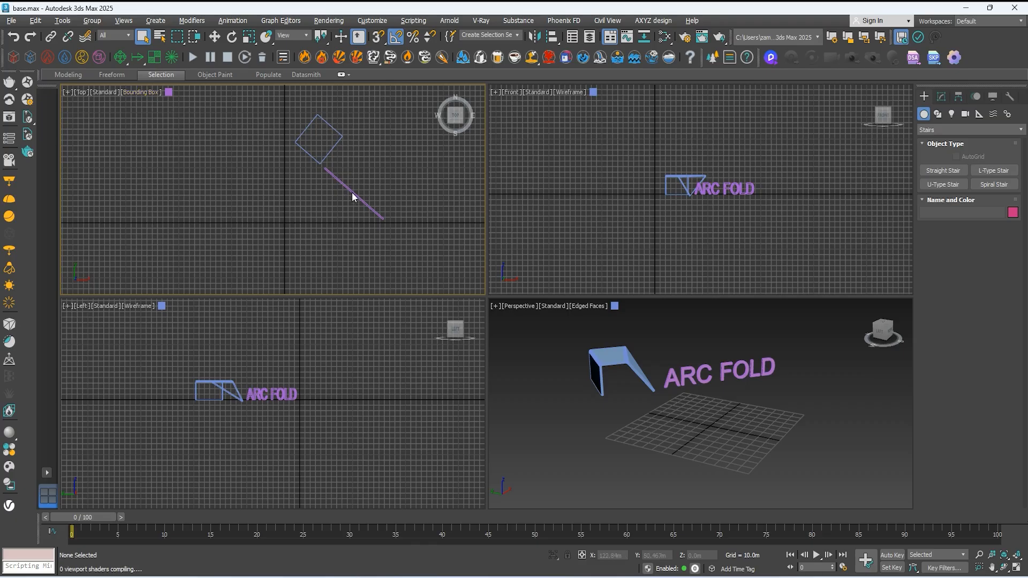
key("F3")
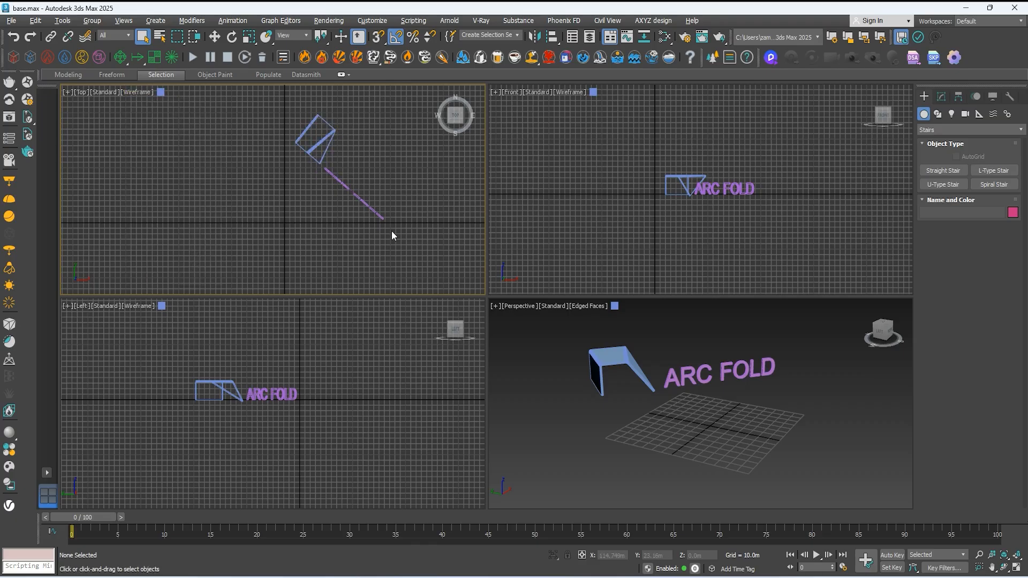
Step: Shade the Perspective viewport in Clay with edged faces and inspect the ARC FOLD text with nothing selected
left_click_drag(752, 341, 698, 361)
left_click_drag(624, 386, 624, 387)
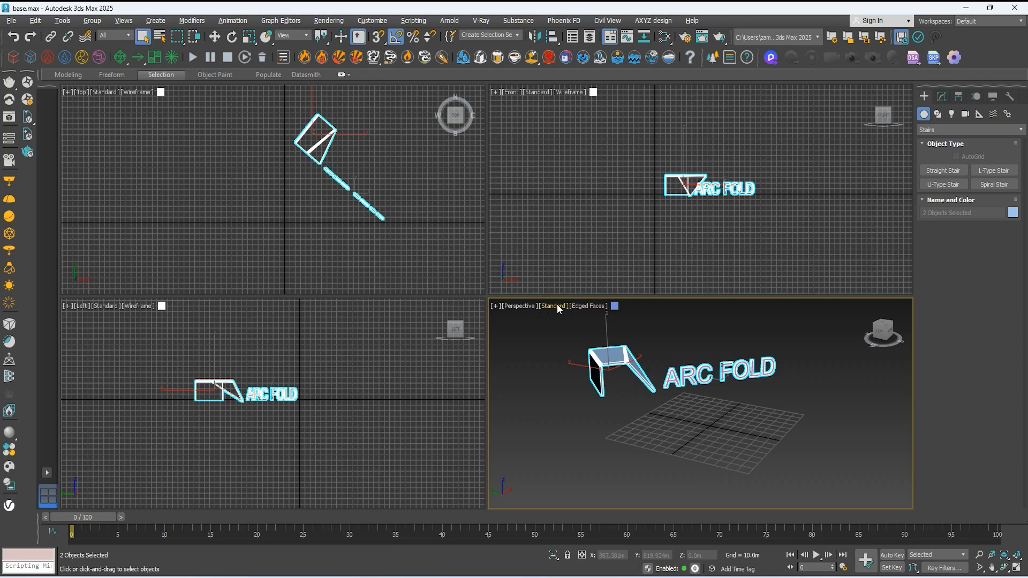
left_click(580, 307)
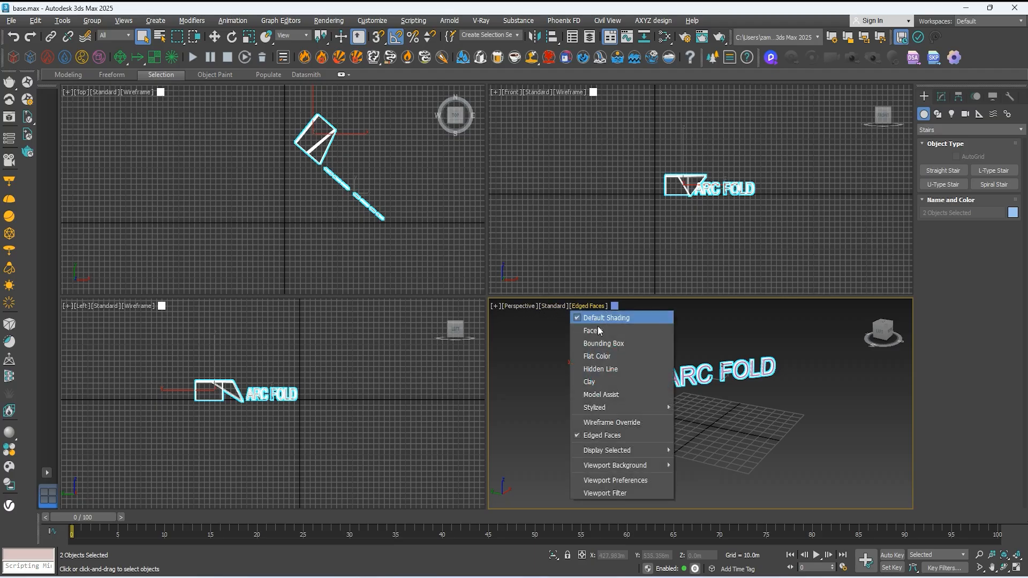
left_click(599, 380)
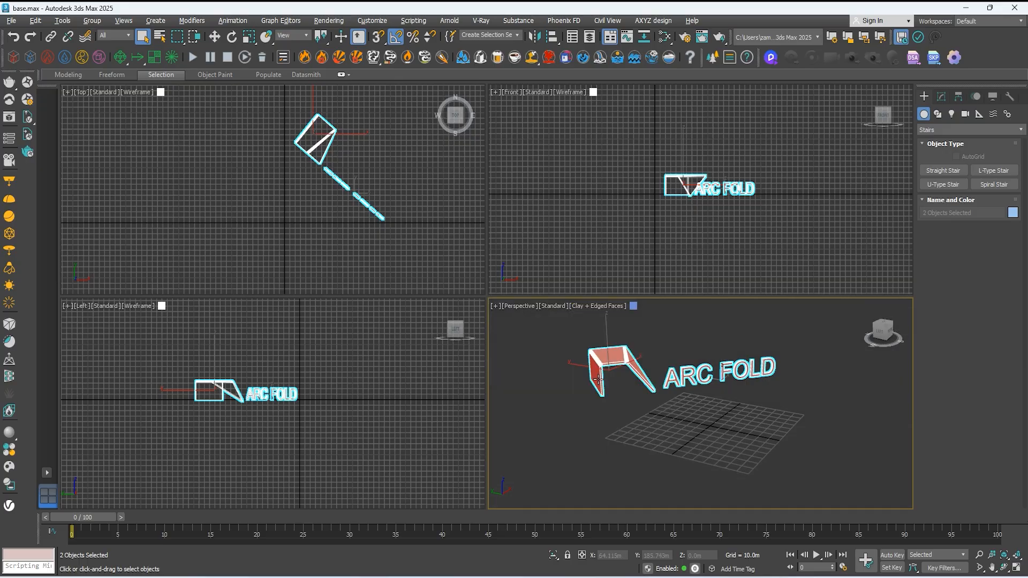
left_click(684, 346)
scroll(682, 364, "up", 2)
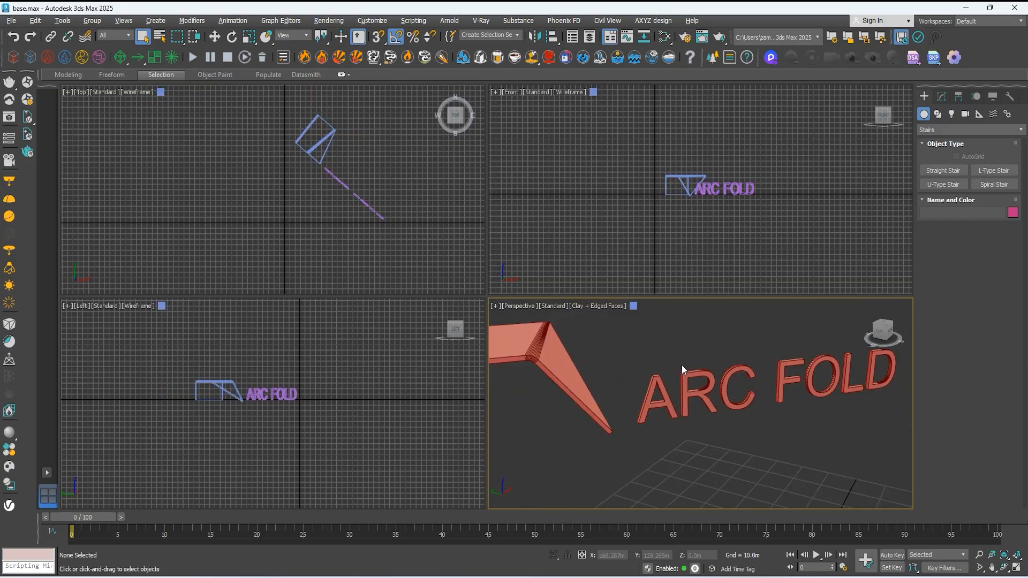
scroll(682, 364, "down", 1)
Step: Try the Model Assist, Flat Color and Facets shading styles on the Perspective viewport
left_click(600, 306)
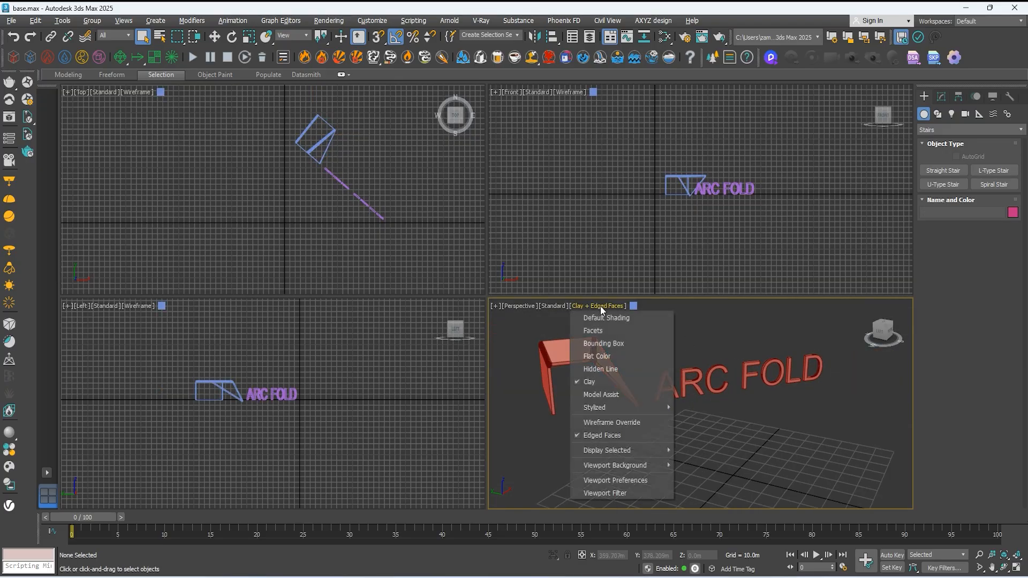
left_click(614, 395)
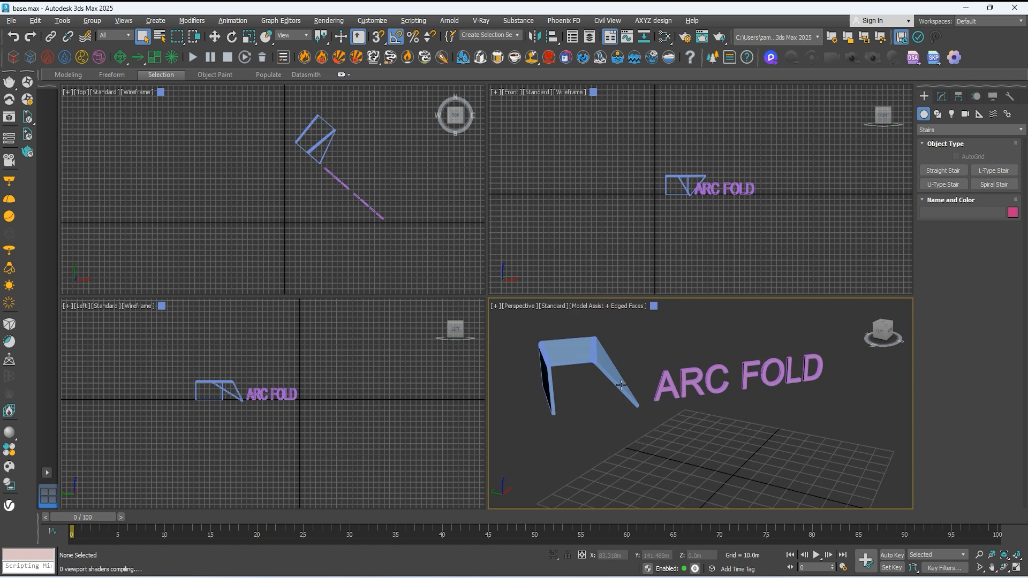
left_click(624, 307)
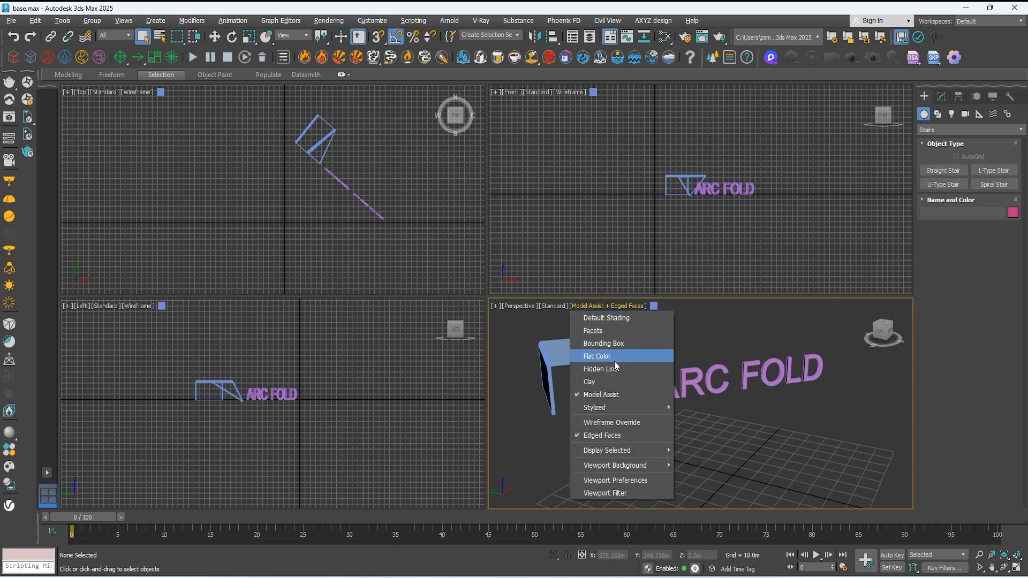
left_click(613, 361)
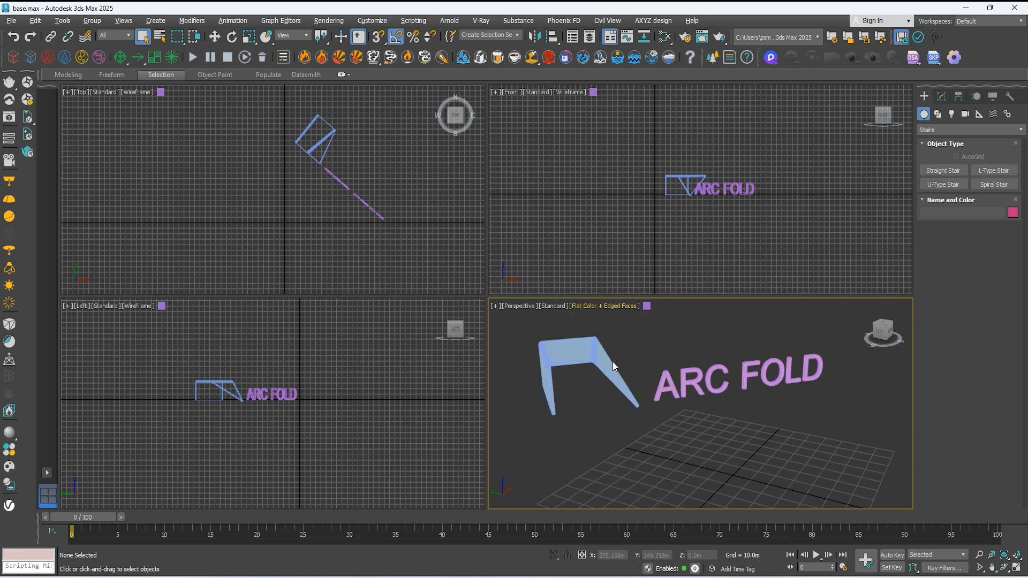
left_click(612, 306)
left_click(609, 329)
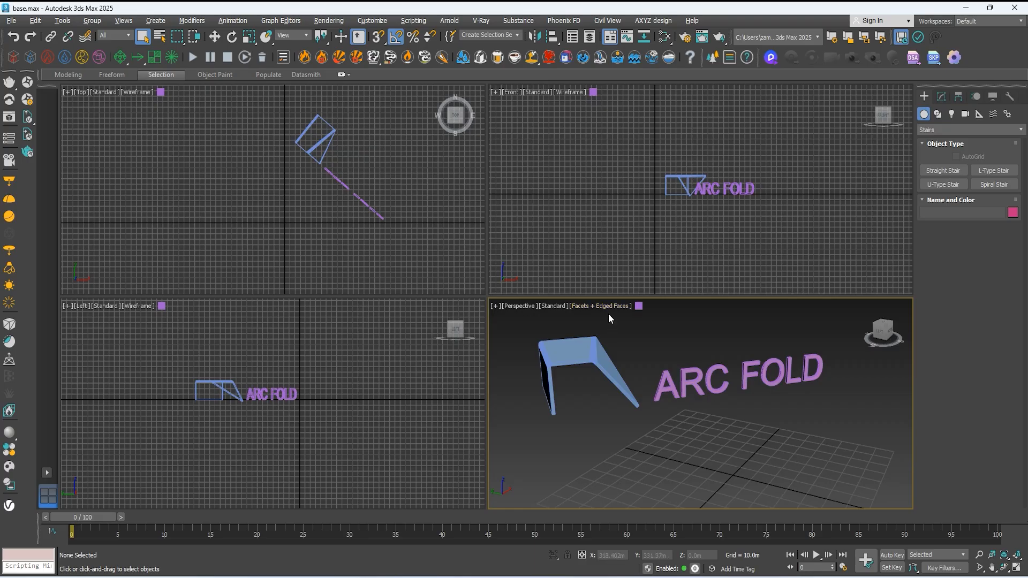
Step: Preview the Perspective viewport's objects in wireframe and restore Default Shading with edged faces
left_click(607, 308)
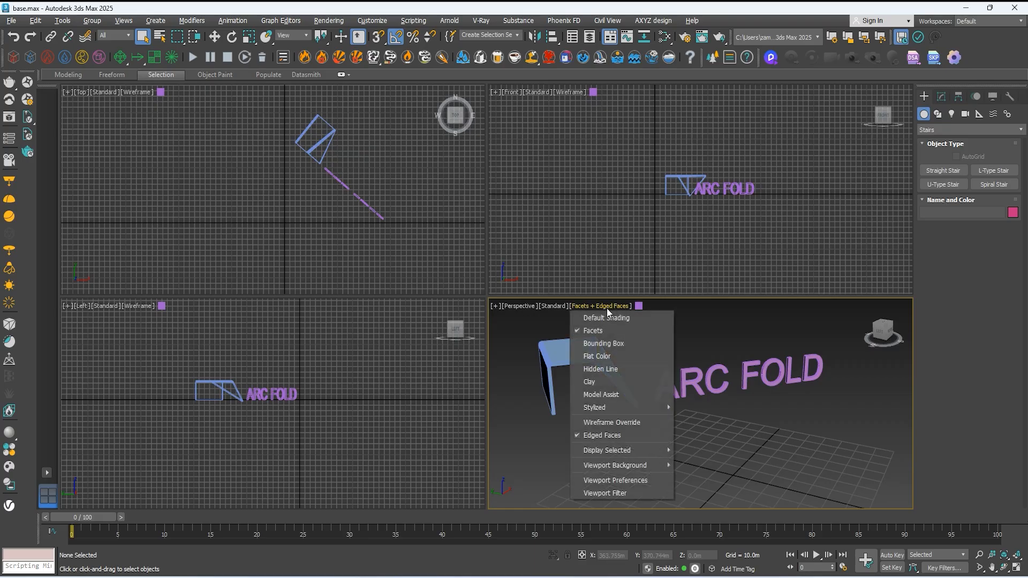
left_click(614, 421)
scroll(671, 375, "up", 5)
scroll(680, 370, "down", 5)
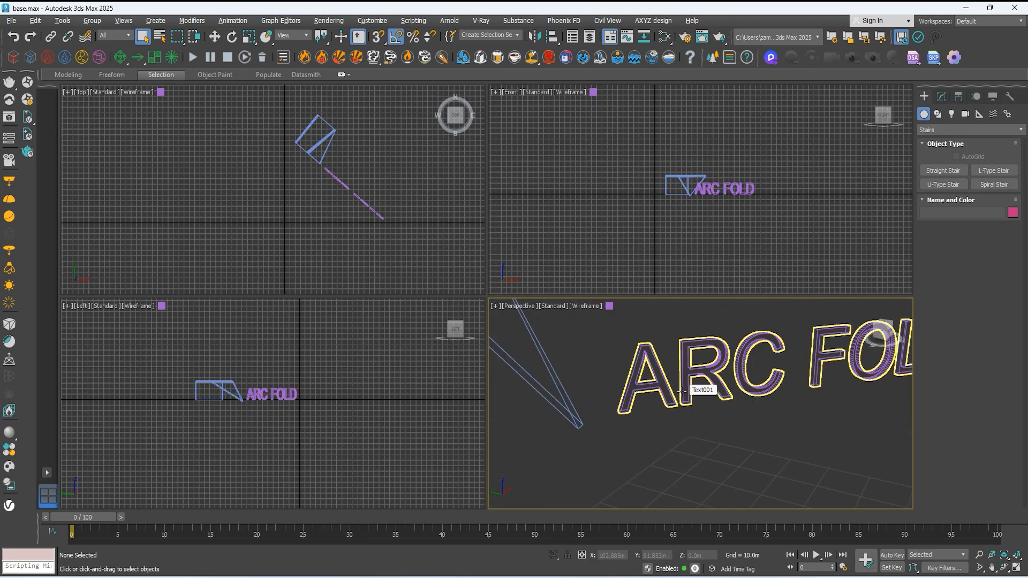
left_click(582, 306)
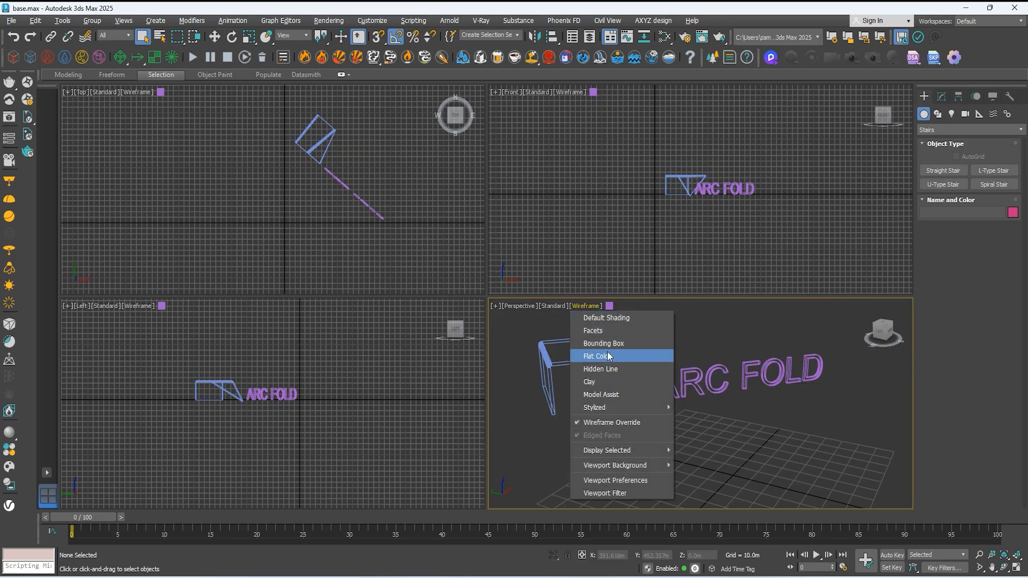
left_click(611, 319)
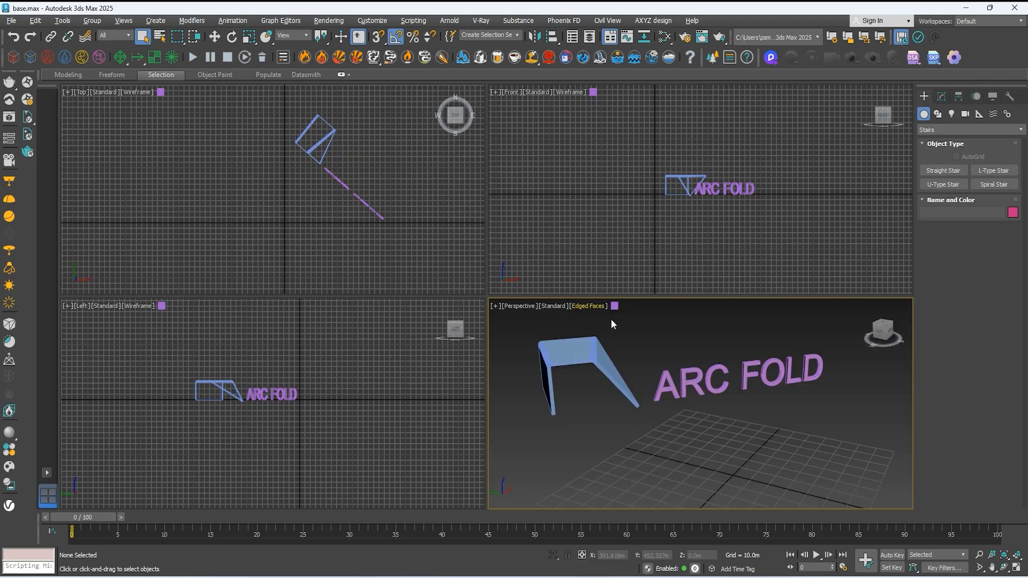
Step: Add a viewport layout with two stacked viewports beside one tall viewport, and make the Front viewport active
left_click(47, 472)
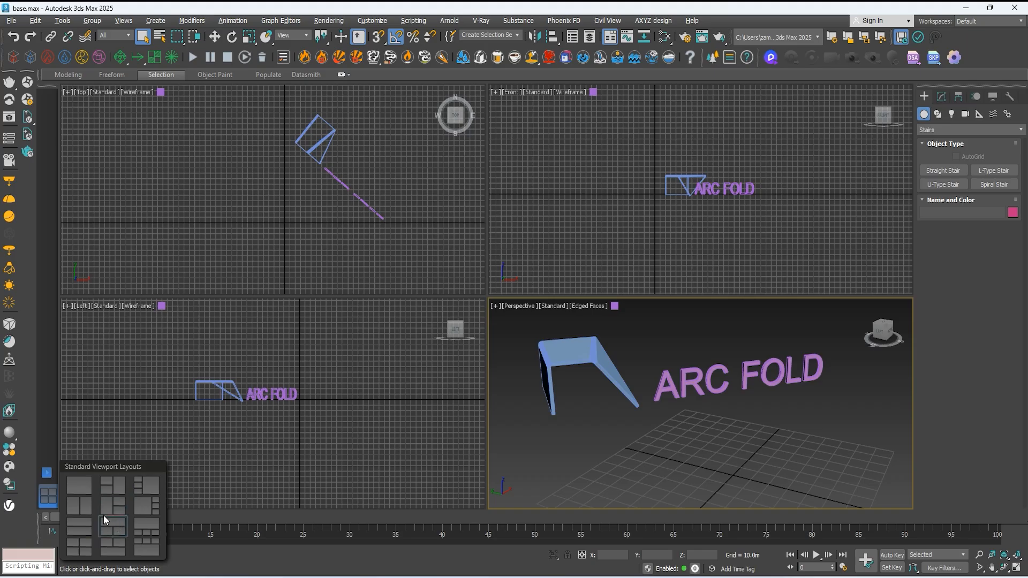
left_click(107, 486)
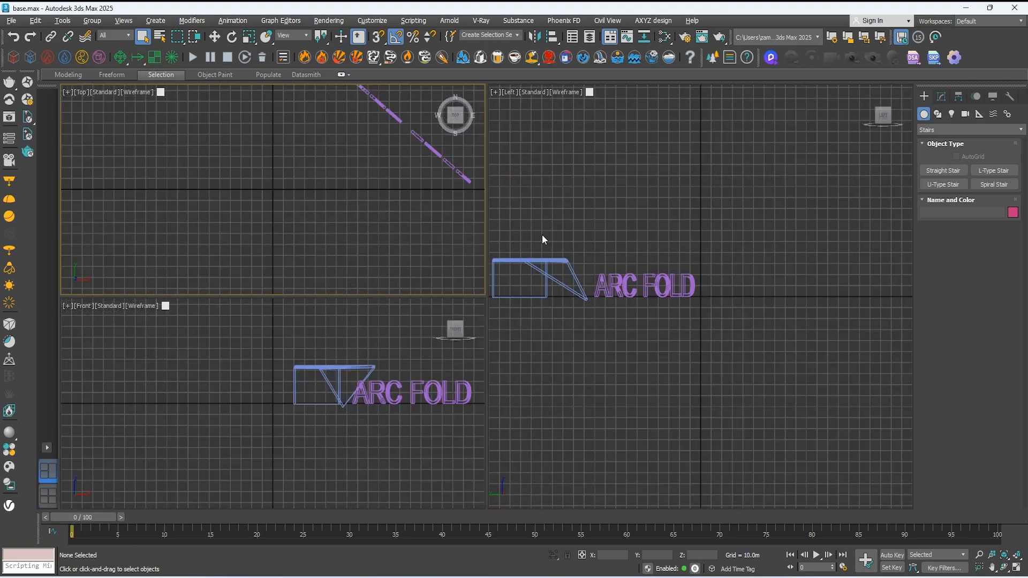
left_click(525, 361)
left_click(394, 318)
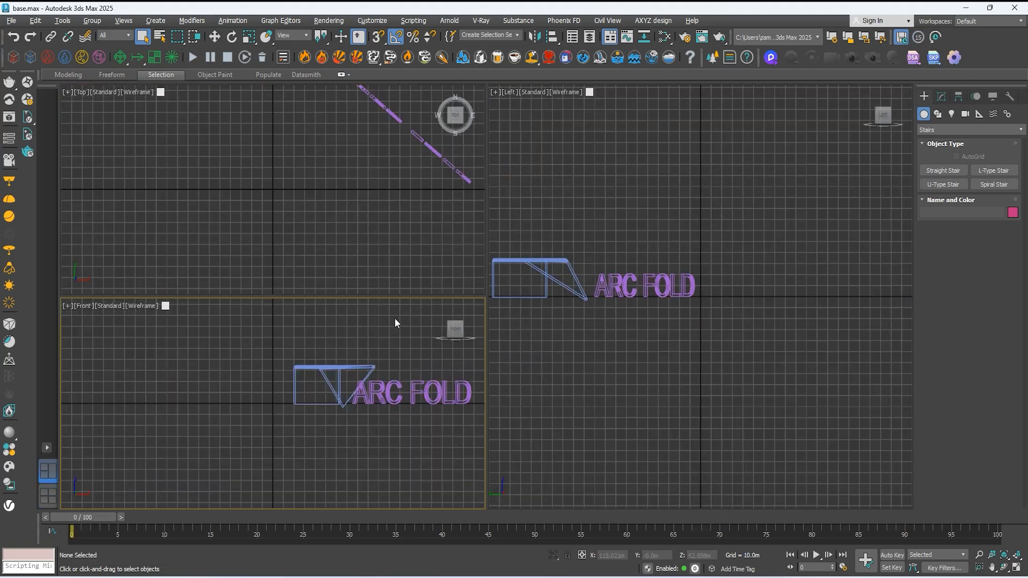
Step: Activate the Left and Front viewports in turn, and compare the added three-viewport layout with the original four-viewport layout
left_click(446, 247)
left_click(586, 232)
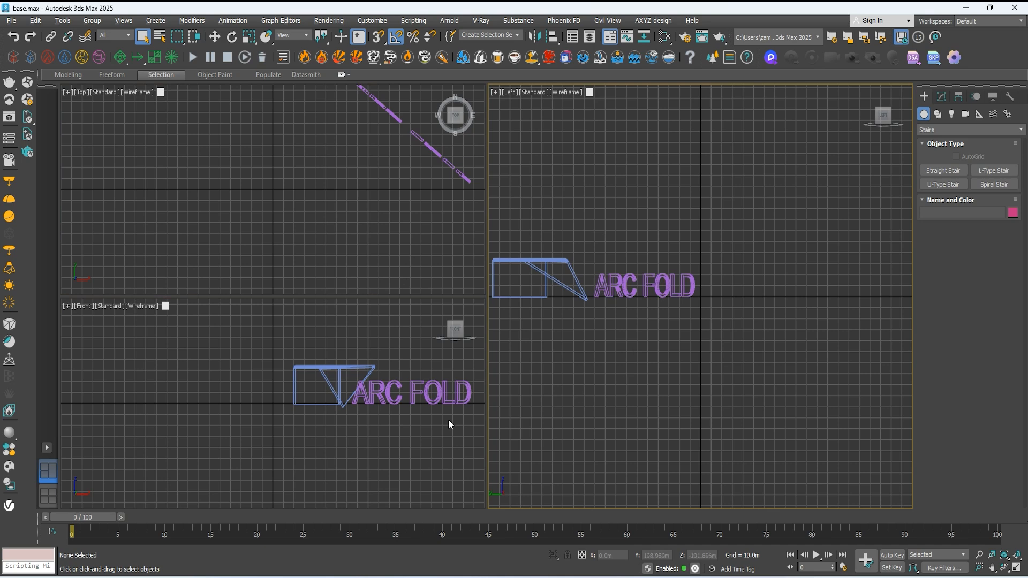
left_click(381, 442)
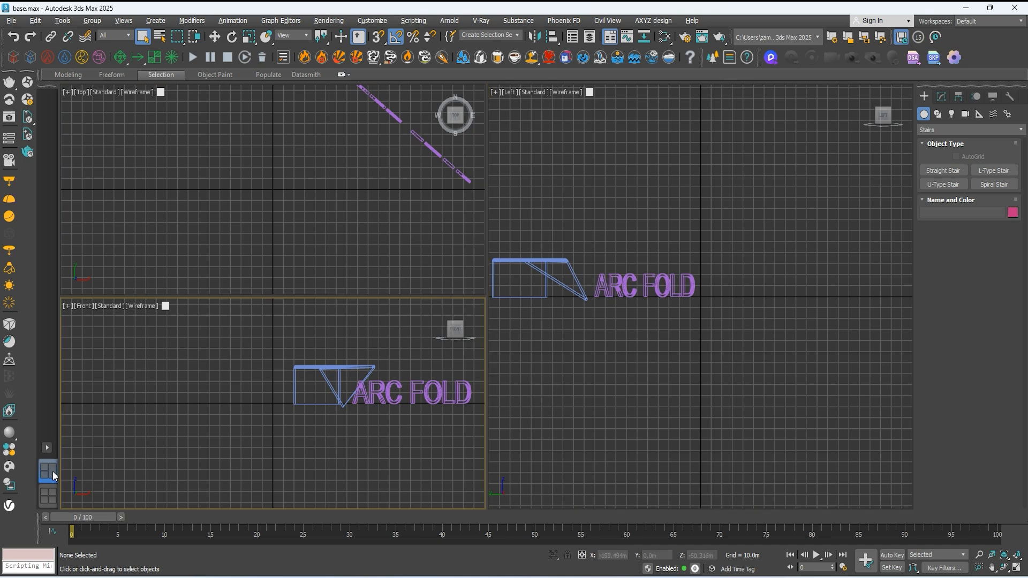
left_click(49, 491)
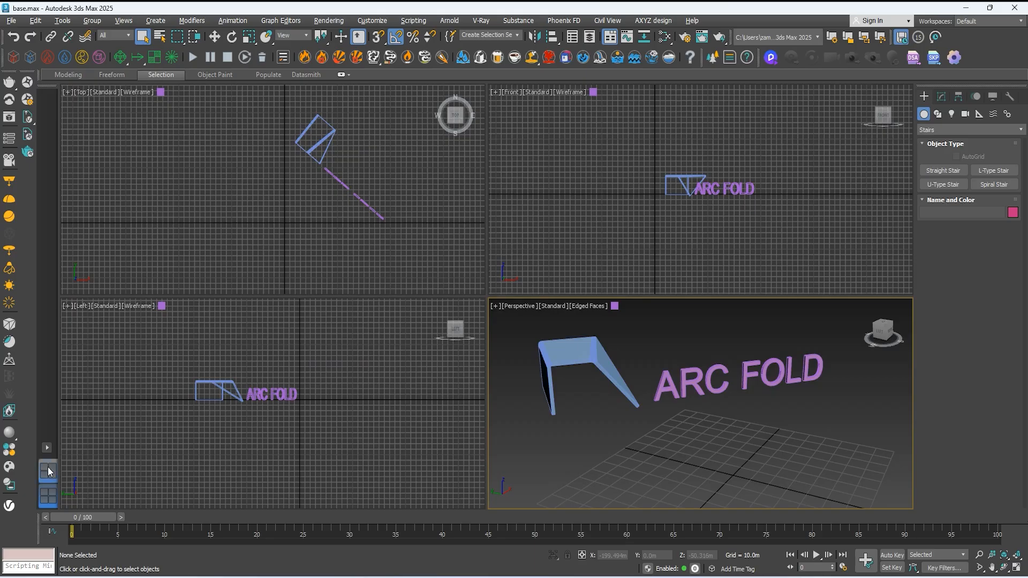
left_click(47, 468)
Step: Add a viewport layout with one large viewport beside three stacked ones, and activate its Left, Front and Top viewports in turn
left_click(47, 447)
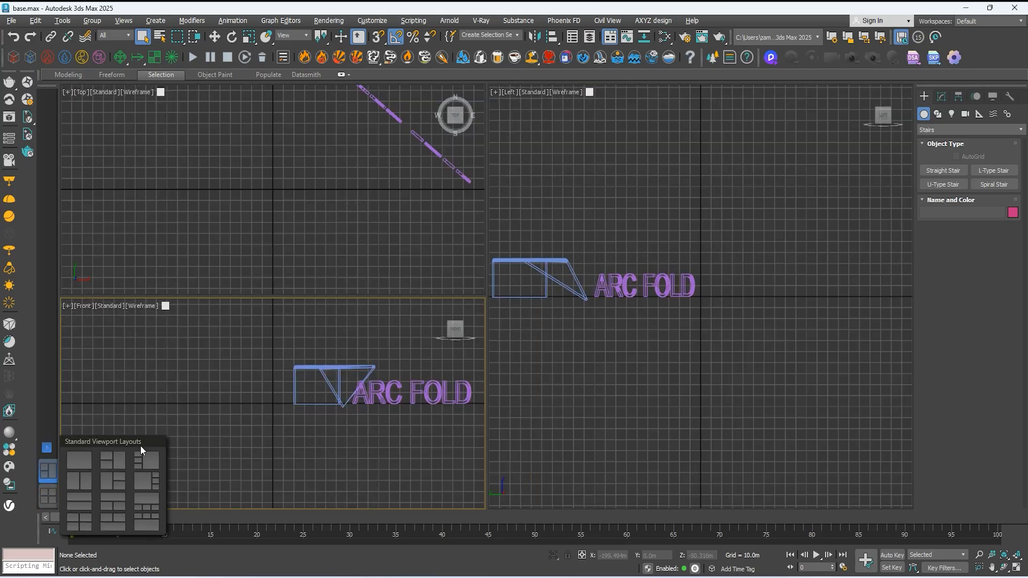
left_click(145, 481)
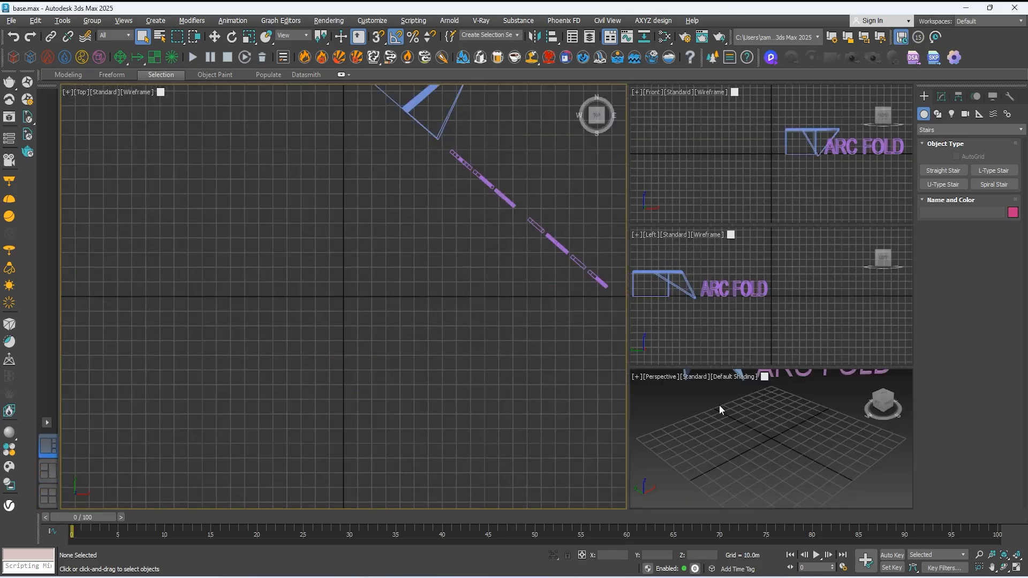
left_click(713, 326)
left_click(712, 201)
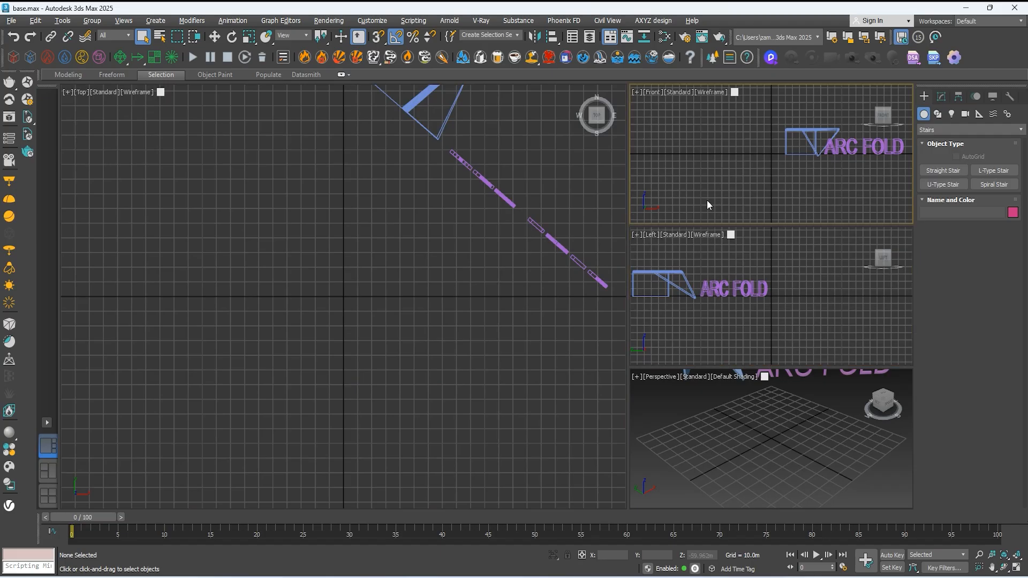
left_click(495, 236)
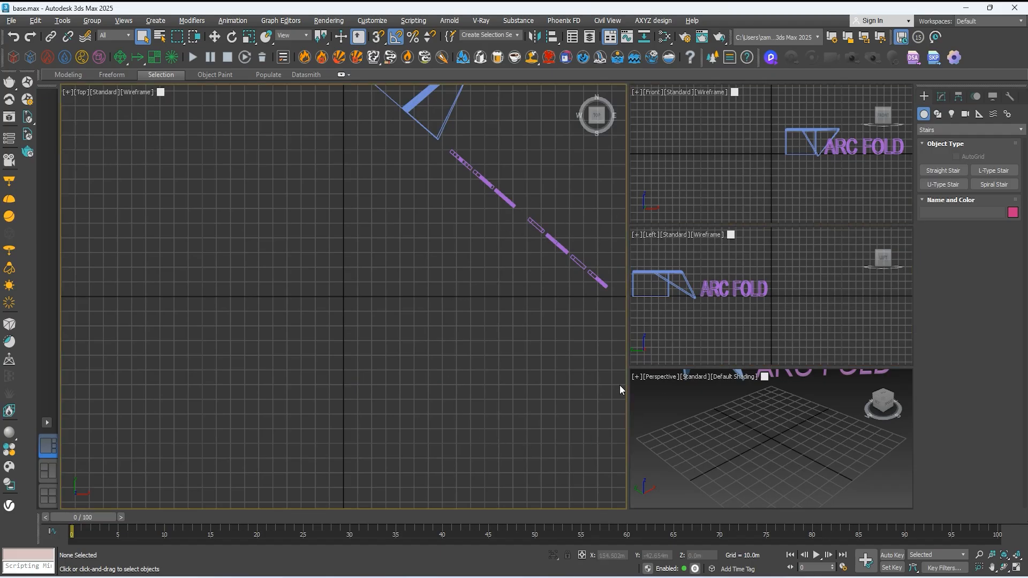
Step: Delete both added viewport layouts, keeping only the original four-viewport layout
right_click(48, 449)
left_click(86, 469)
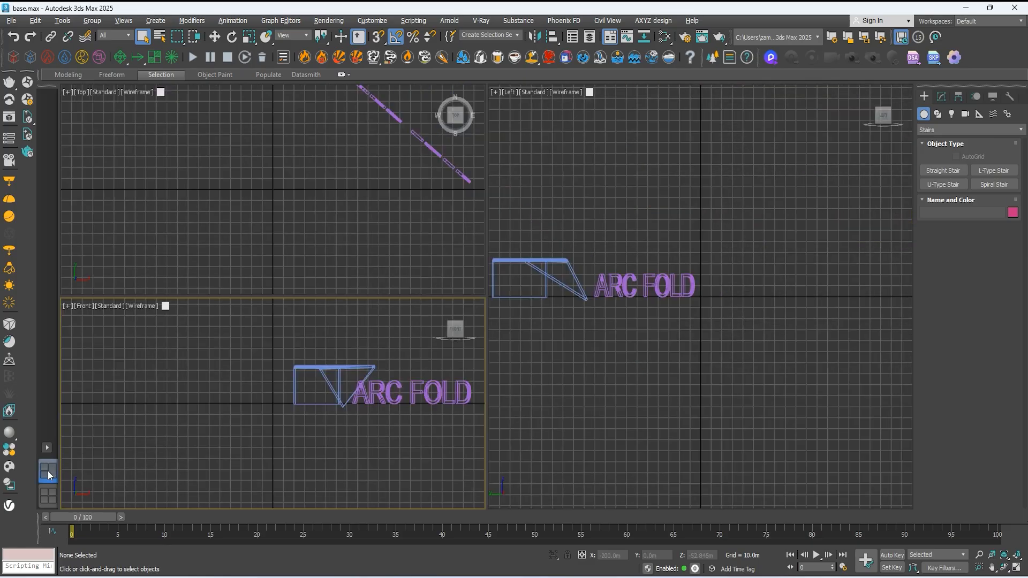
right_click(47, 470)
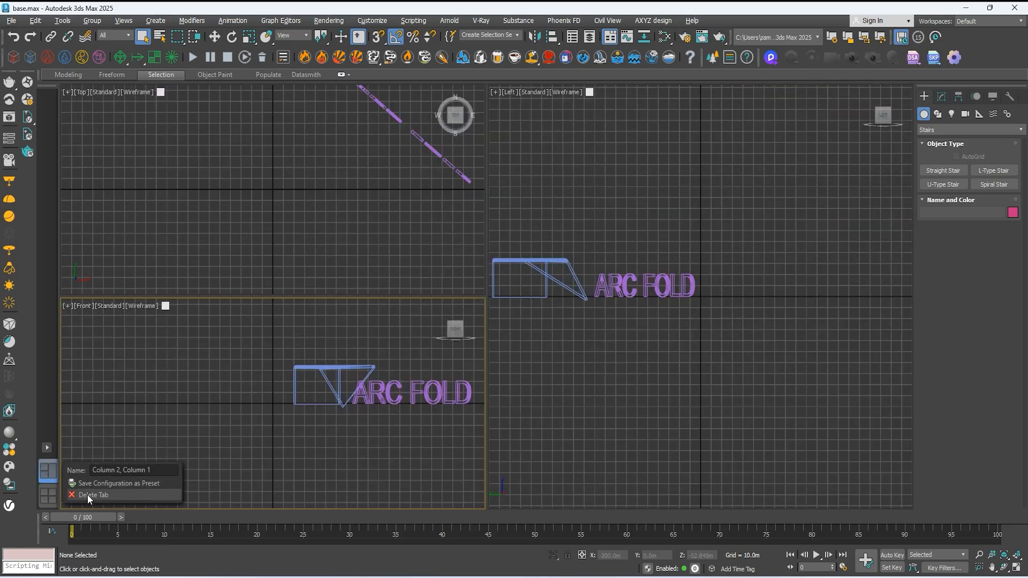
left_click(88, 495)
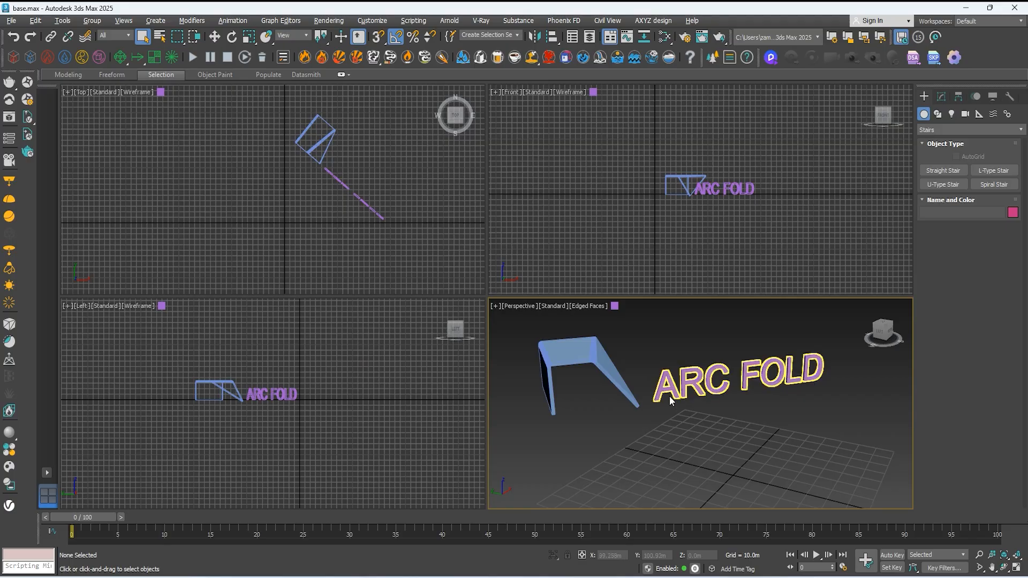
Step: Maximize the Perspective viewport, view the whole scene from farther away, and return to the four-viewport display
key("alt+w")
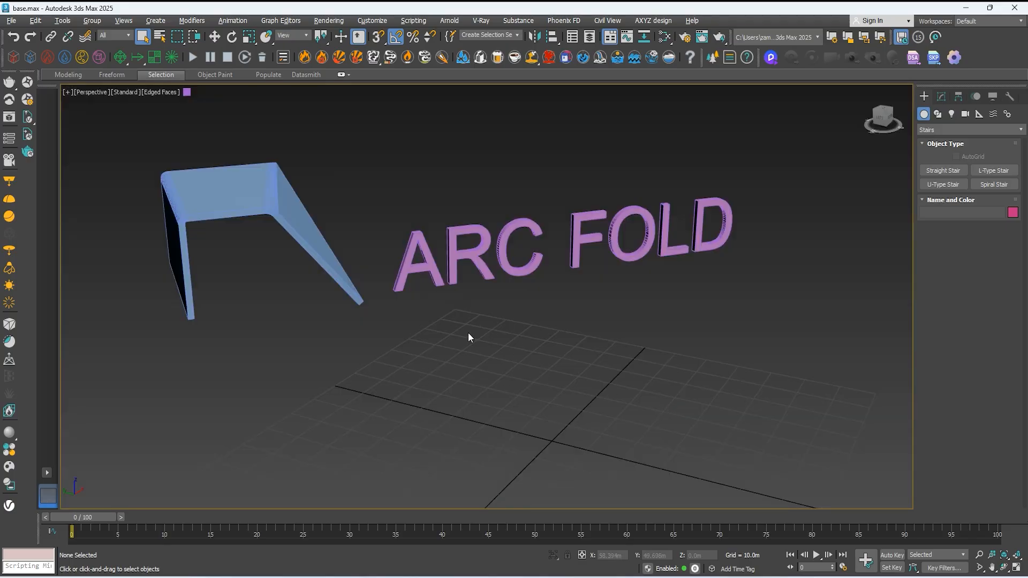
scroll(480, 387, "down", 2)
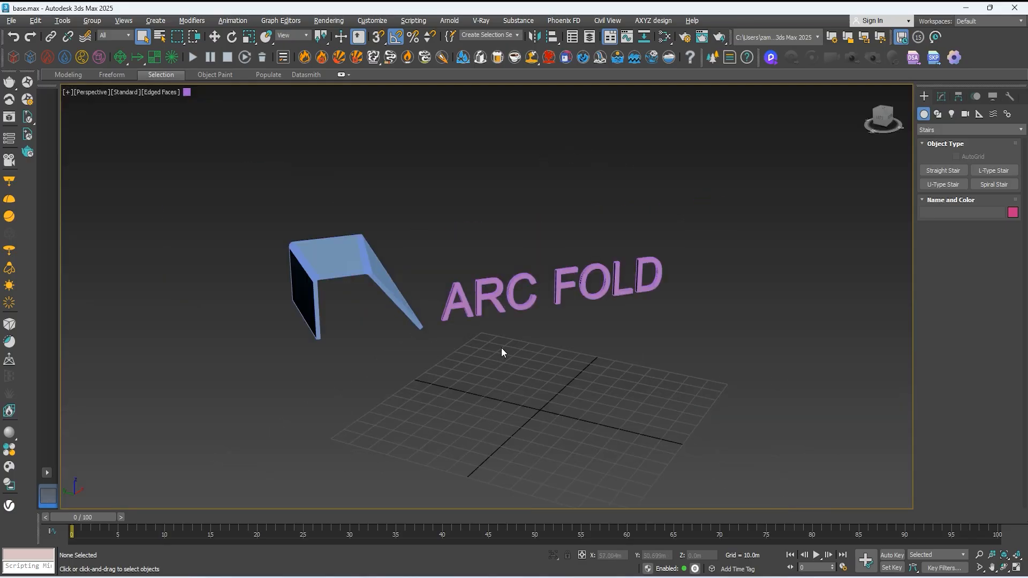
key("alt+w")
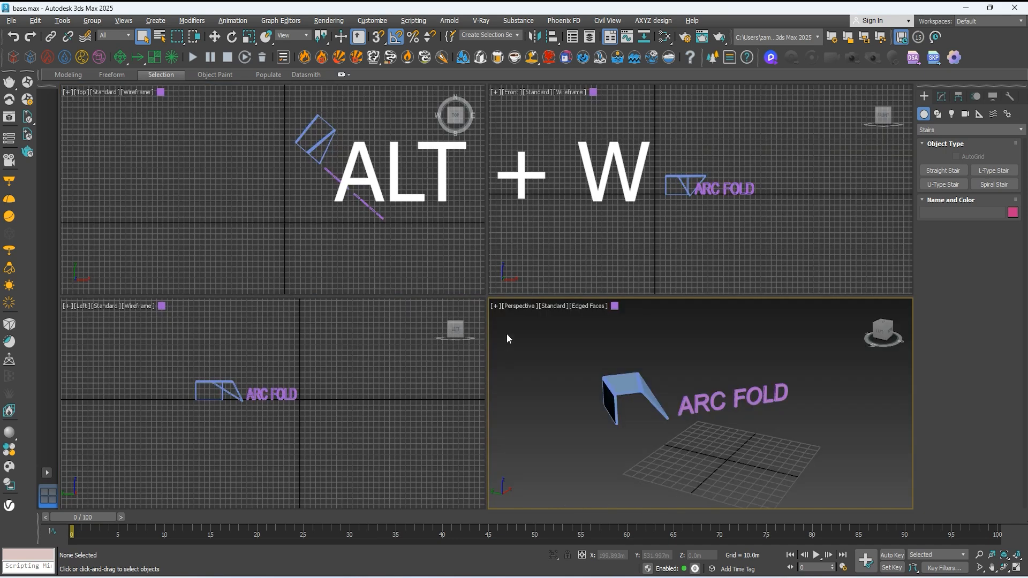
Step: Maximize the Front viewport, inspect the objects in it, and return to the four-viewport display
left_click(576, 194)
key("alt+w")
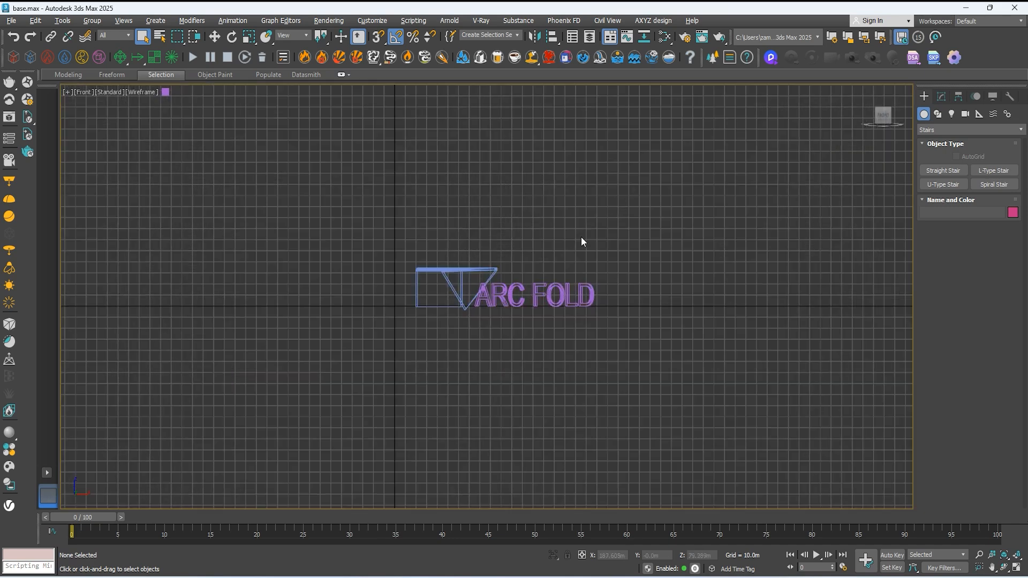
scroll(521, 294, "up", 1)
scroll(521, 293, "down", 1)
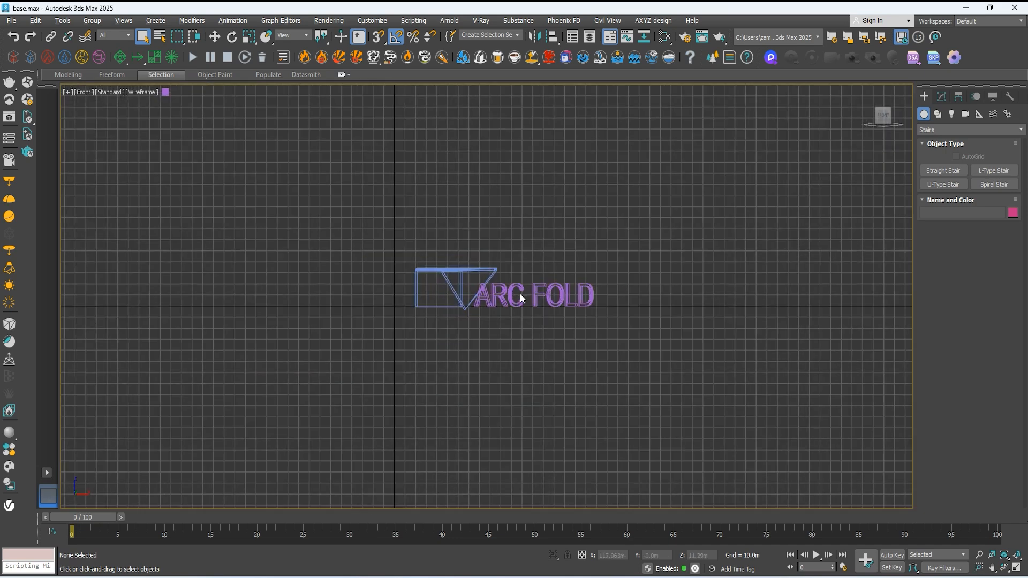
key("alt+w")
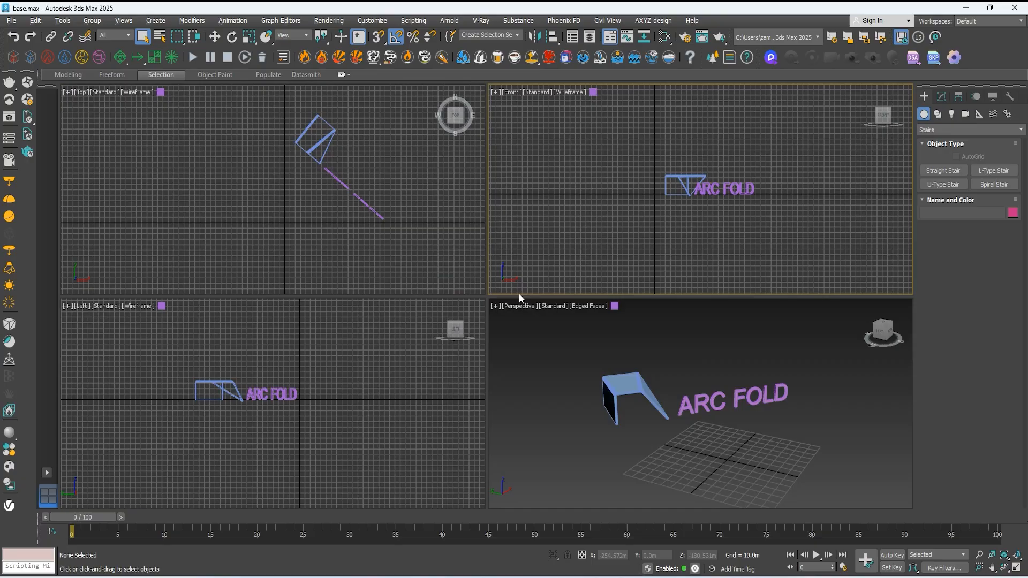
Step: View the Top viewport maximized, return to the four-viewport display, and leave the Perspective viewport maximized
left_click(307, 207)
key("alt+w")
scroll(628, 261, "up", 1)
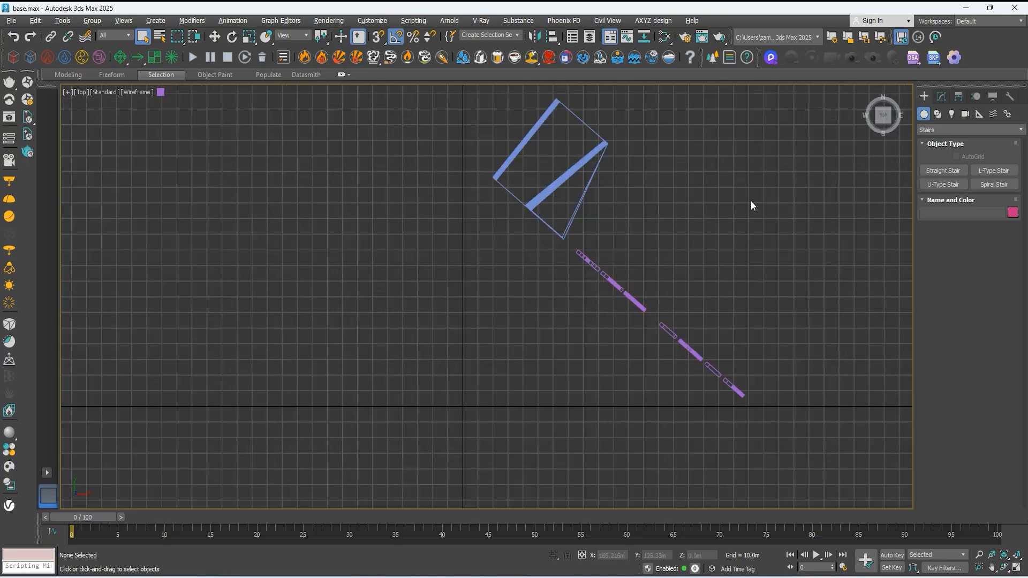
key("alt+w")
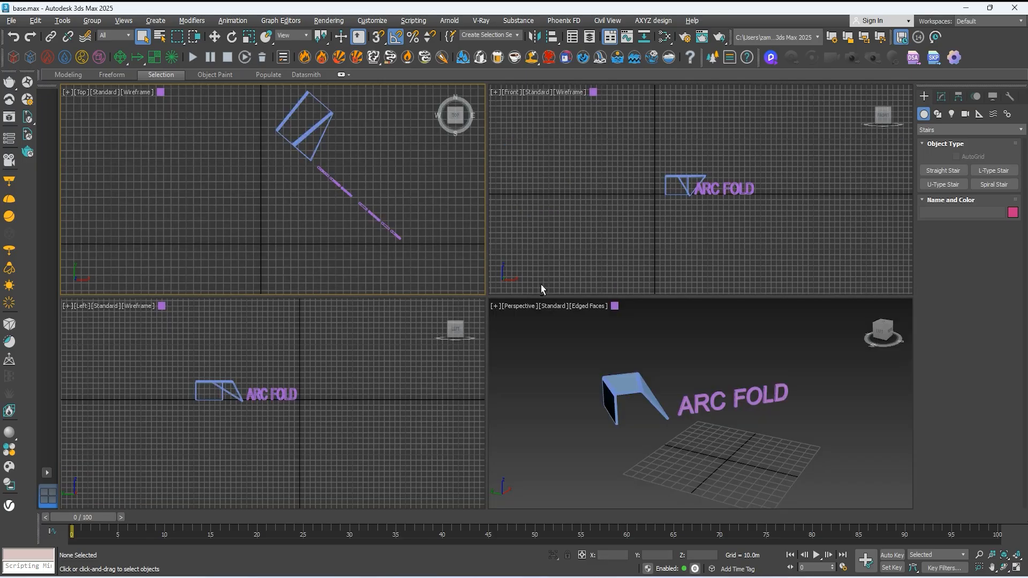
left_click(504, 376)
key("alt+w")
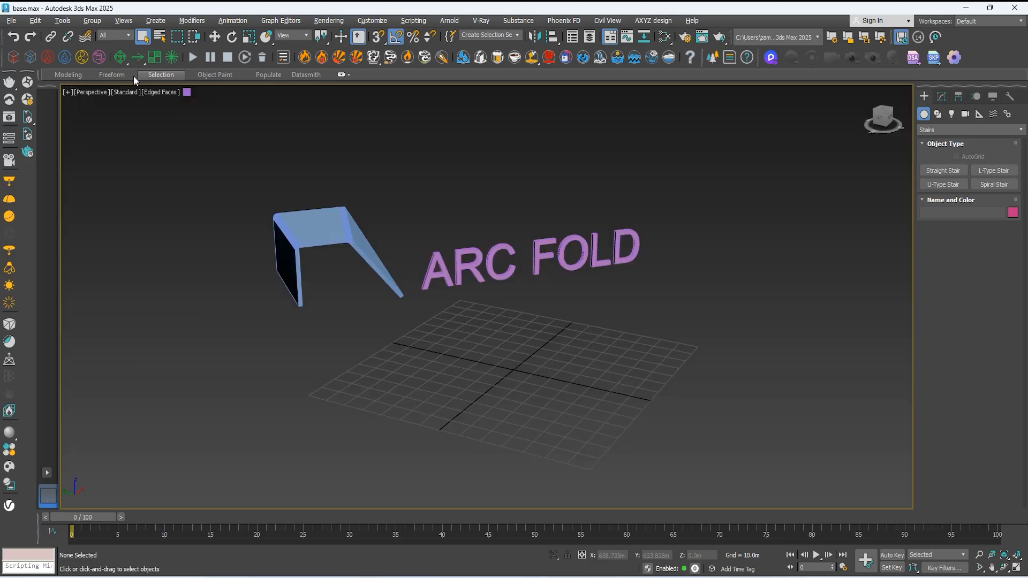
Step: Look through the ribbon's Modeling, Freeform and Selection tool sets
left_click(75, 76)
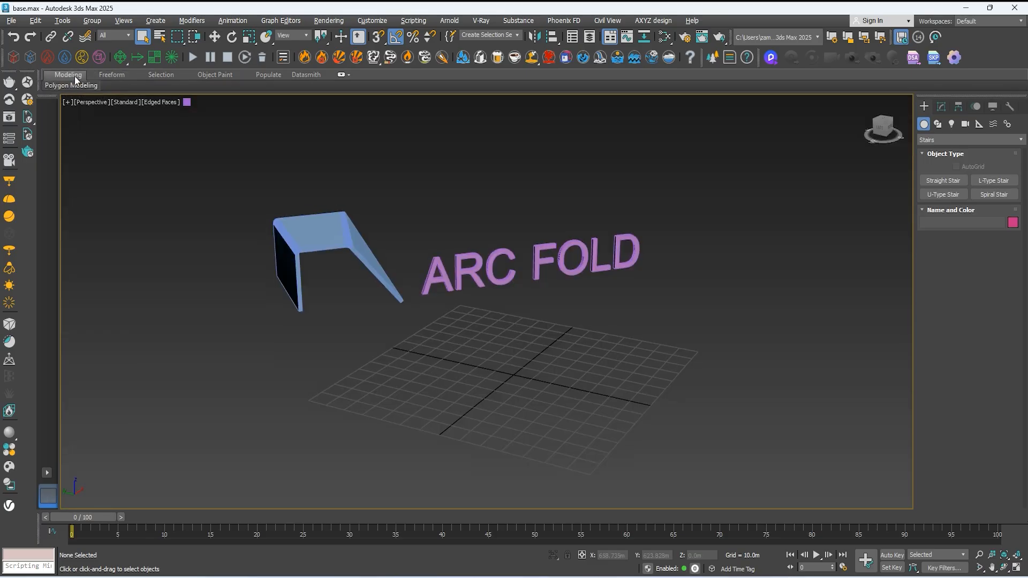
mouse_move(76, 85)
left_click(109, 76)
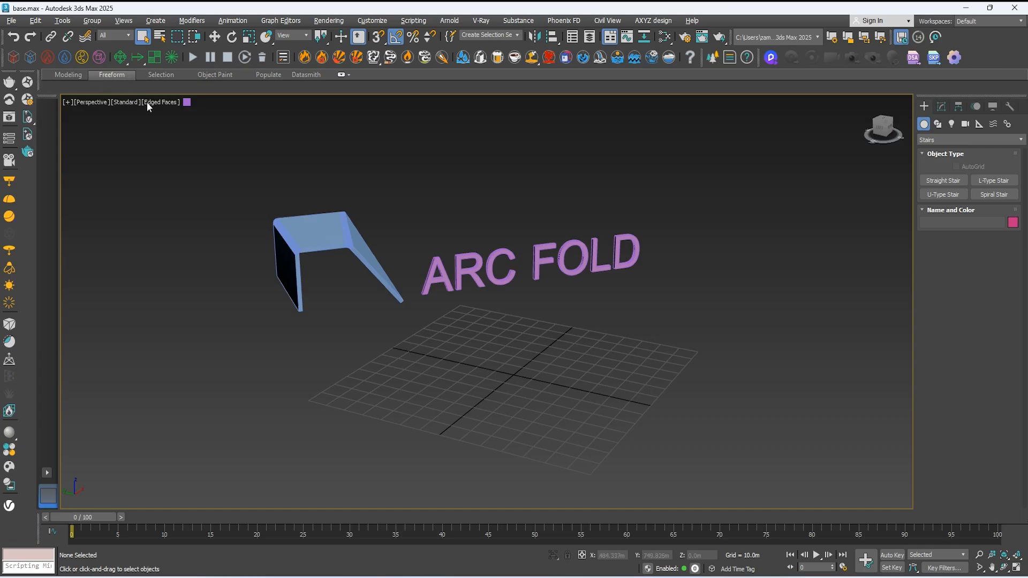
left_click(164, 76)
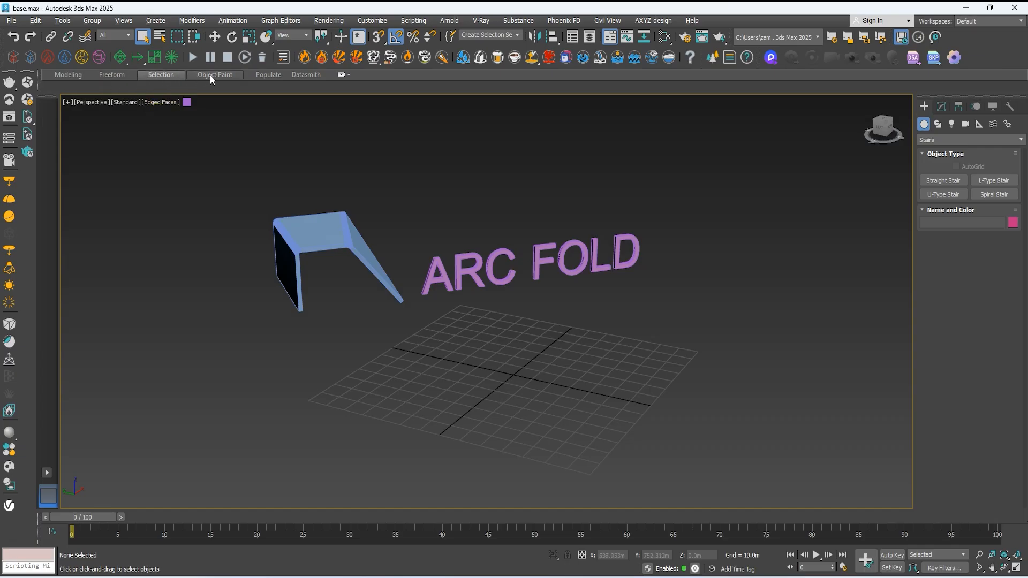
Step: Set the geometry category to Standard Primitives and show the ribbon's Modeling tool set
left_click(943, 140)
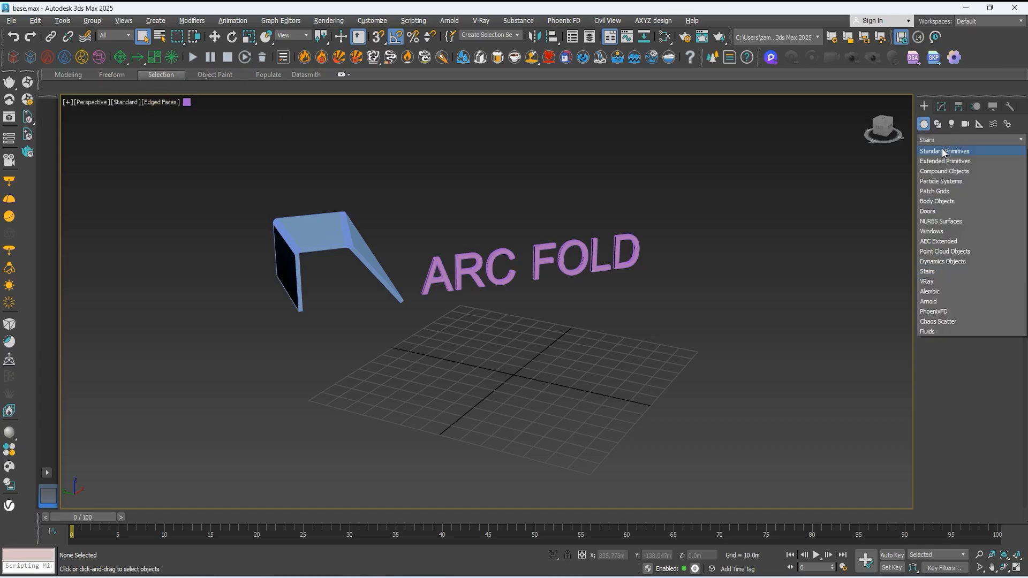
left_click(942, 149)
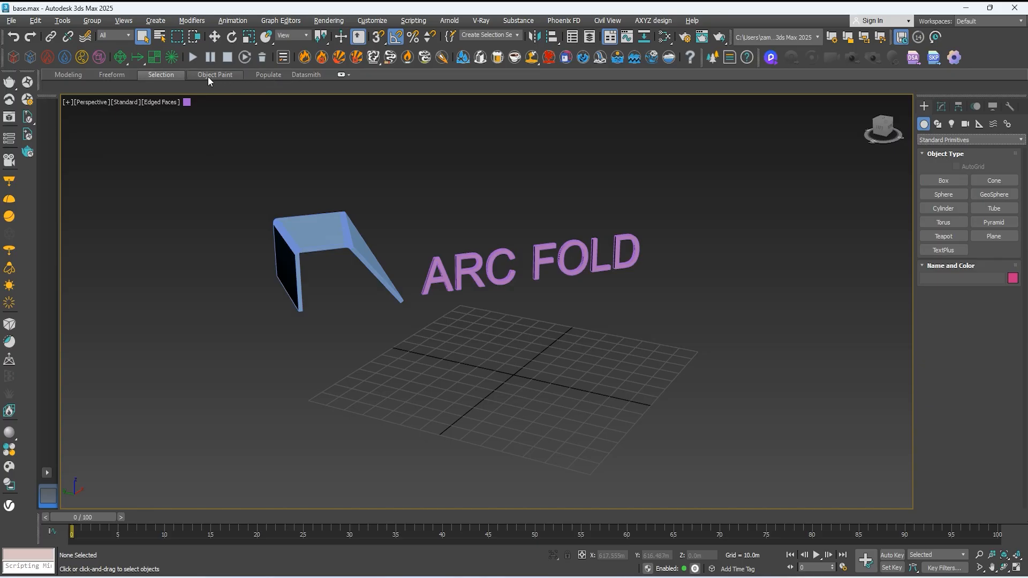
left_click(71, 75)
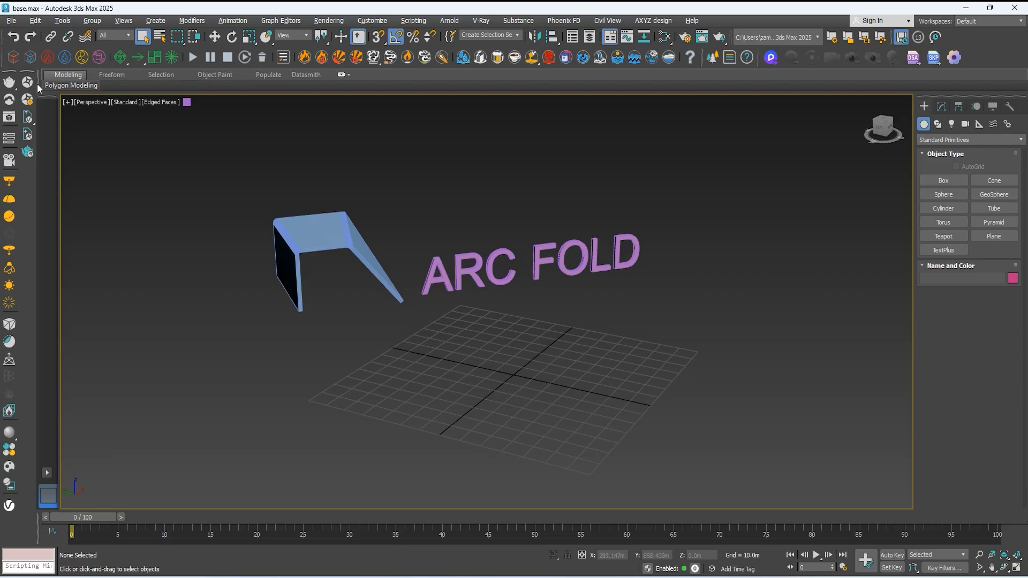
Step: Review the available File, Edit, Tools and Views commands without running any
left_click(11, 21)
mouse_move(44, 44)
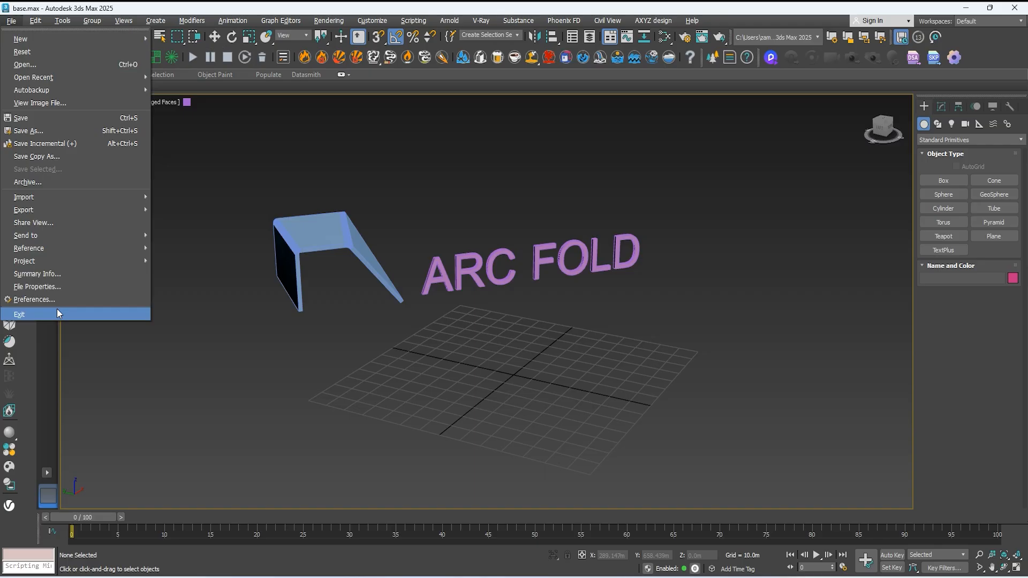
left_click(35, 21)
left_click(34, 21)
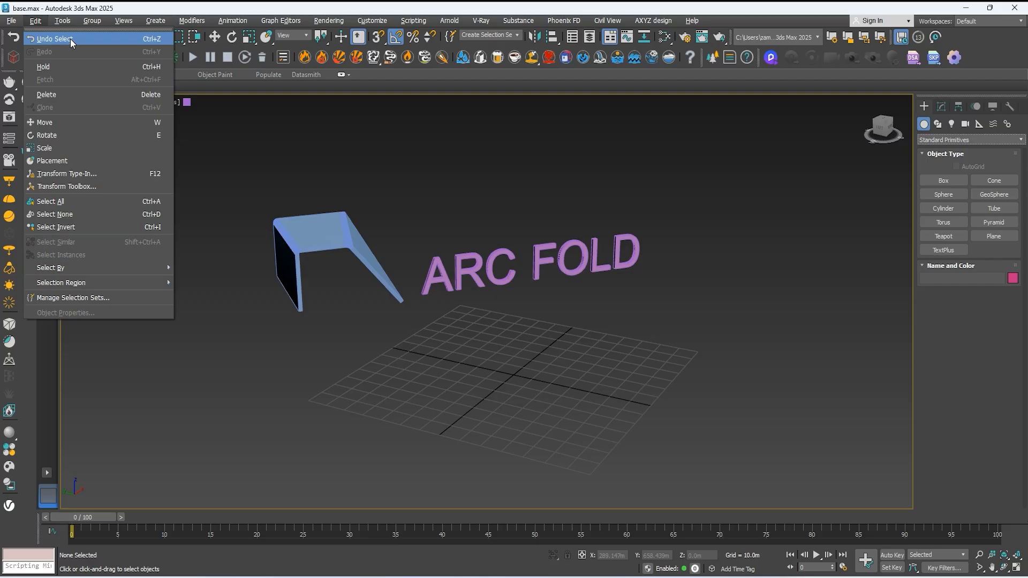
mouse_move(64, 24)
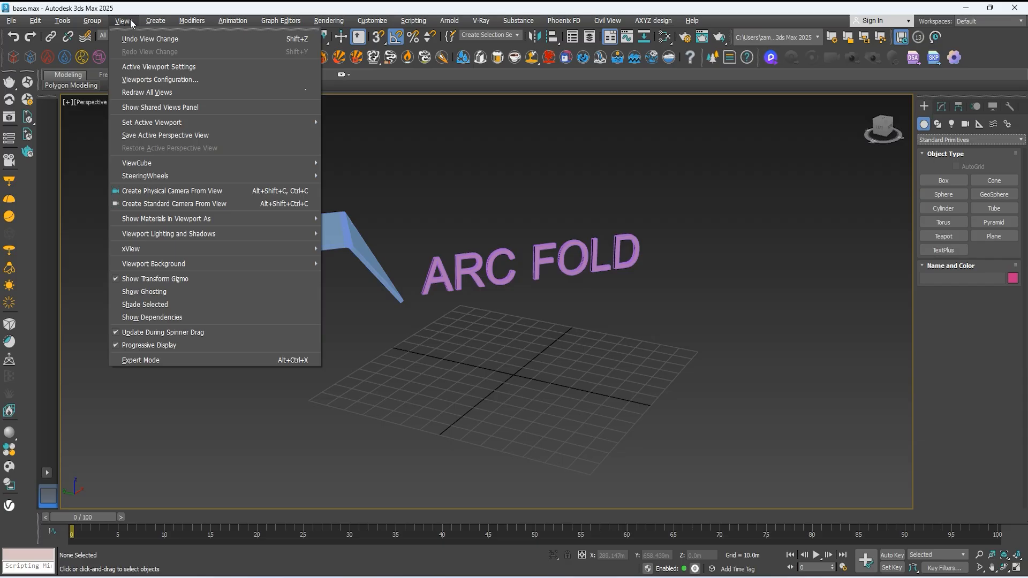
Step: Review the available Create, Modifiers, Animation and Graph Editors commands without running any
mouse_move(155, 21)
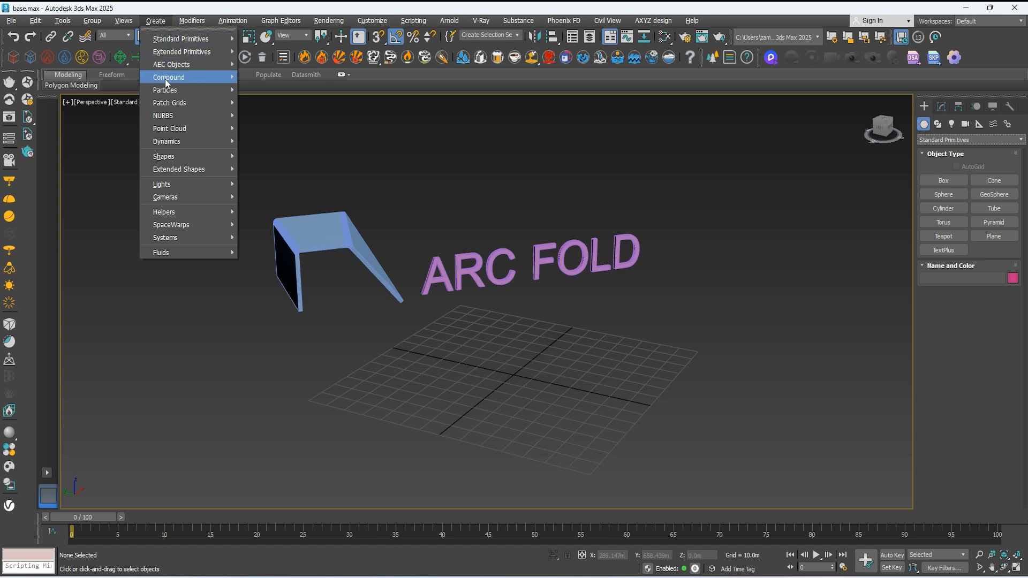
mouse_move(190, 21)
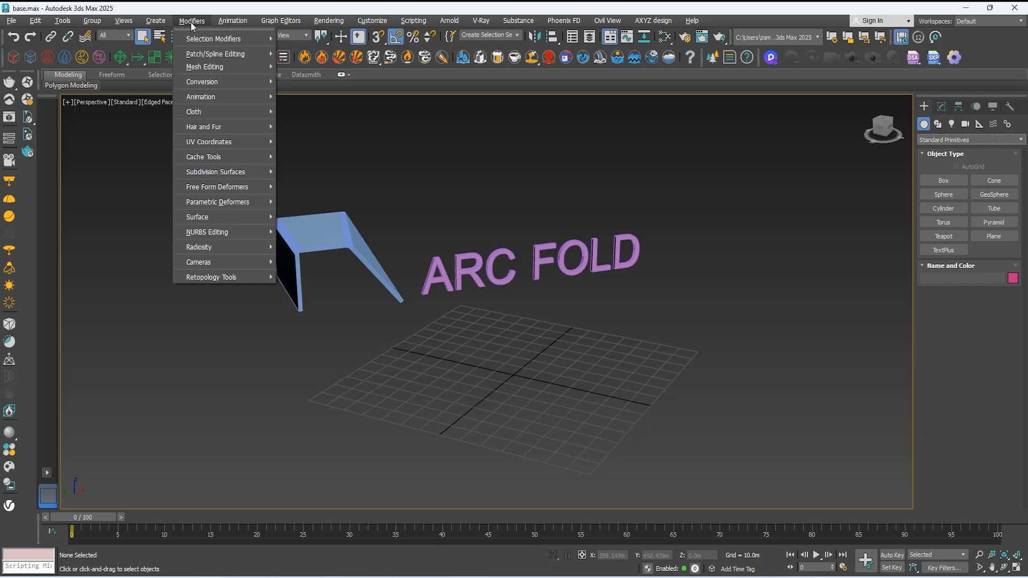
mouse_move(235, 24)
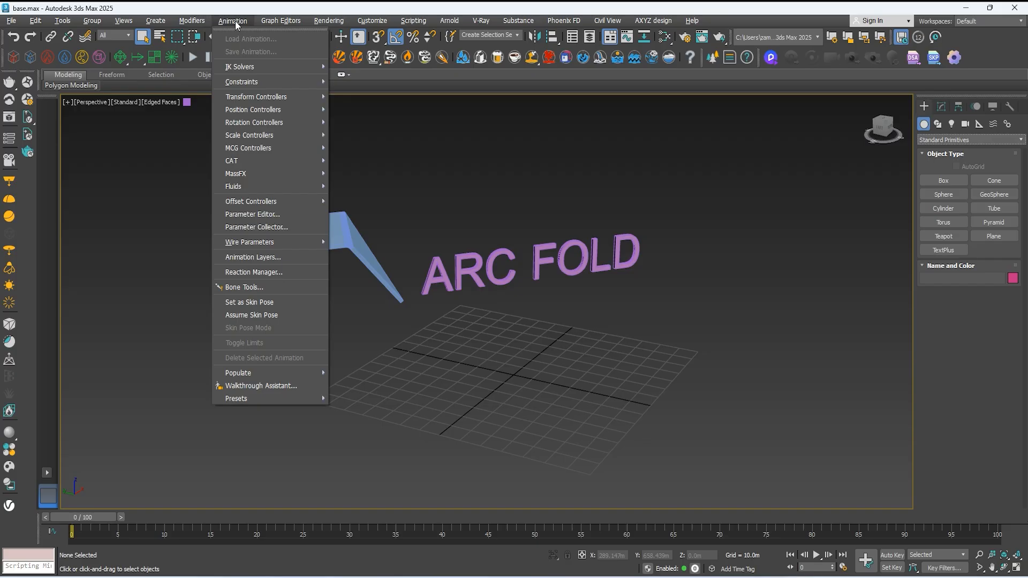
mouse_move(284, 22)
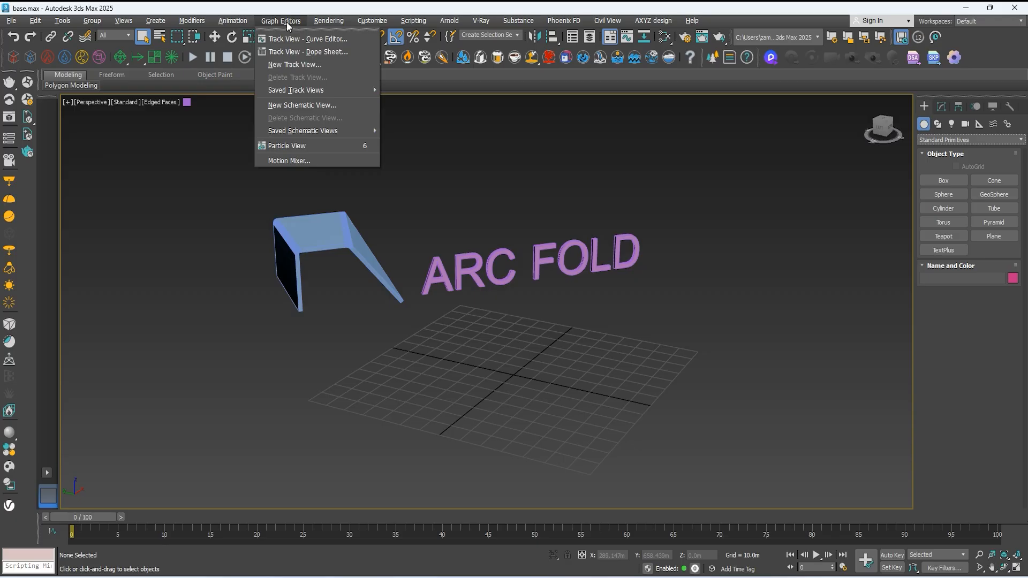
Step: Review the available Rendering, Customize, Scripting and Arnold commands without running any
mouse_move(328, 25)
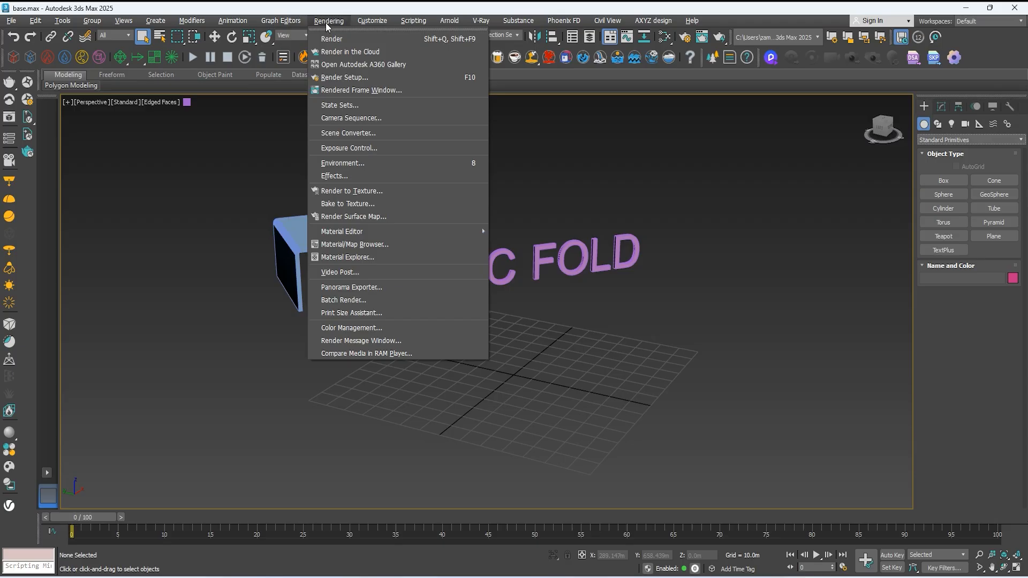
mouse_move(373, 22)
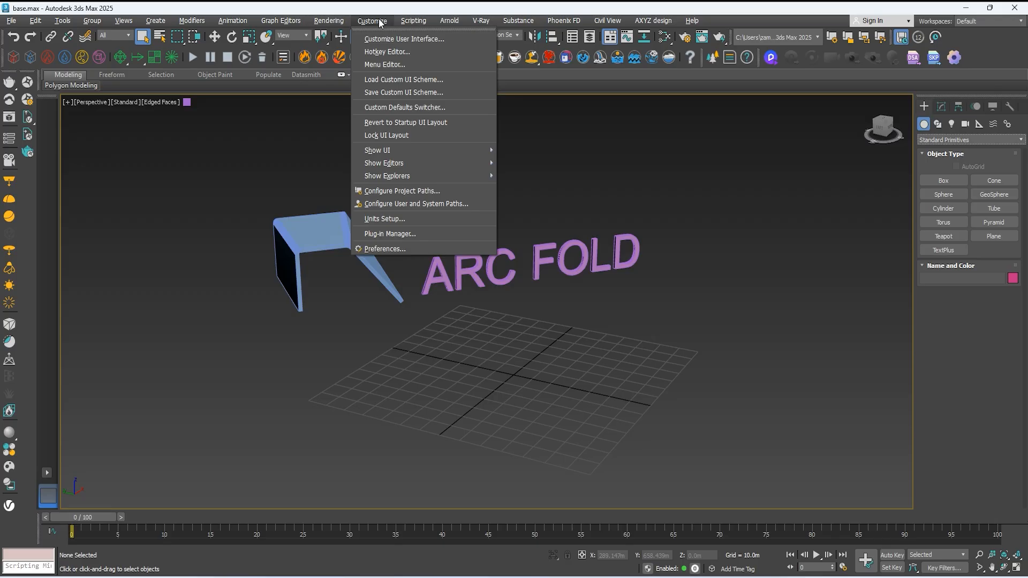
mouse_move(415, 22)
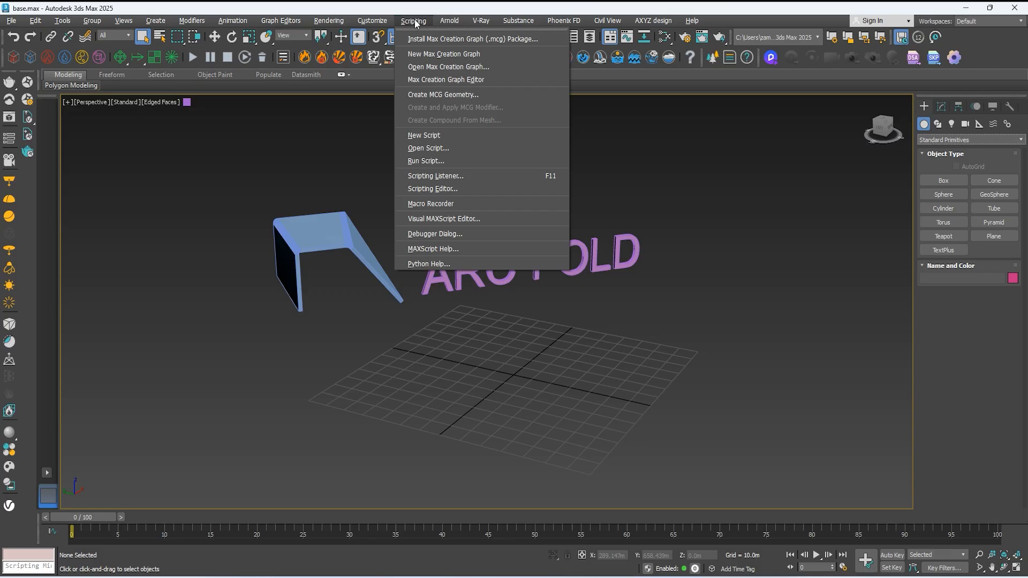
mouse_move(452, 27)
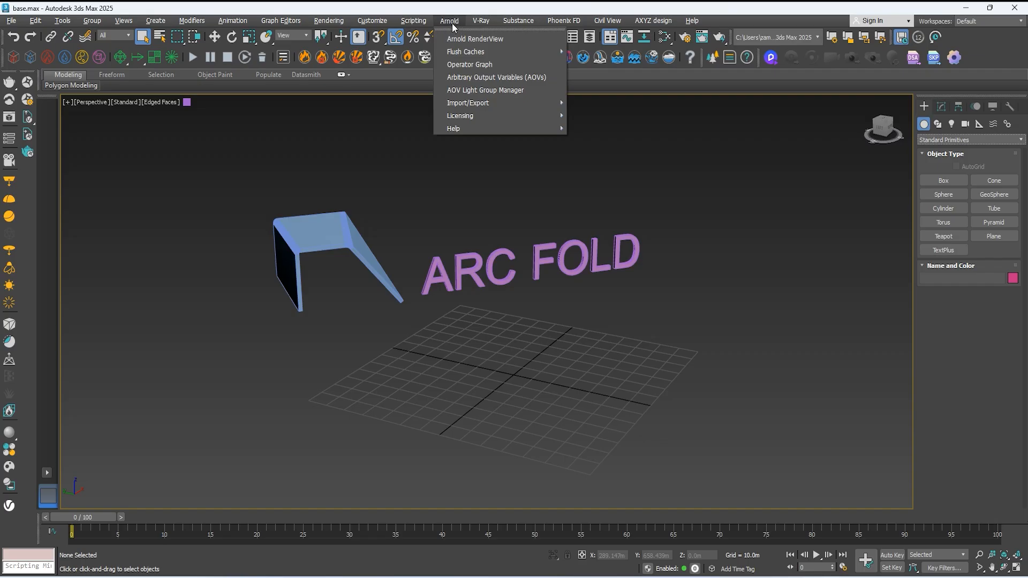
Step: Review the available V-Ray, Substance and Phoenix FD commands without running any
mouse_move(487, 25)
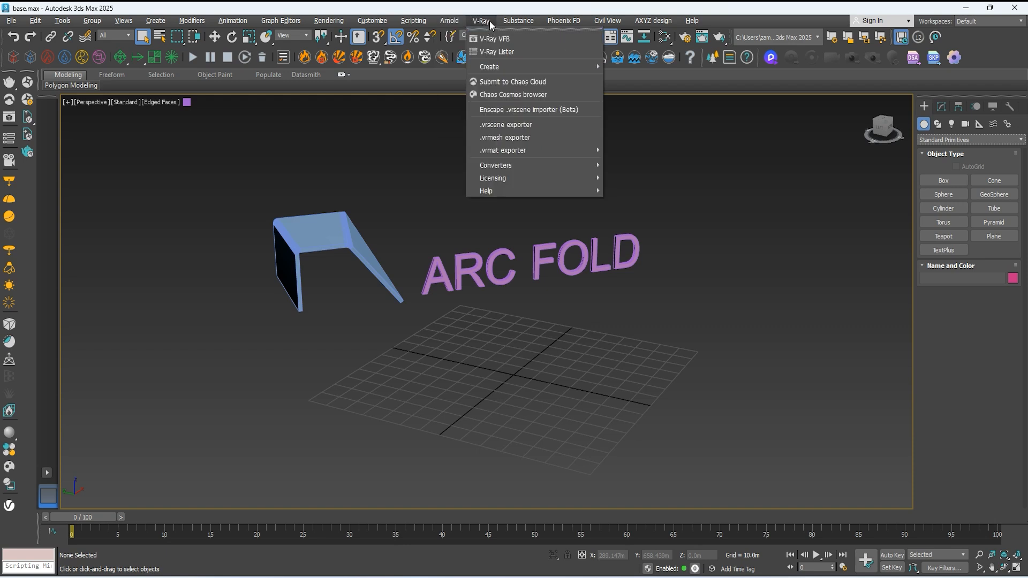
mouse_move(532, 24)
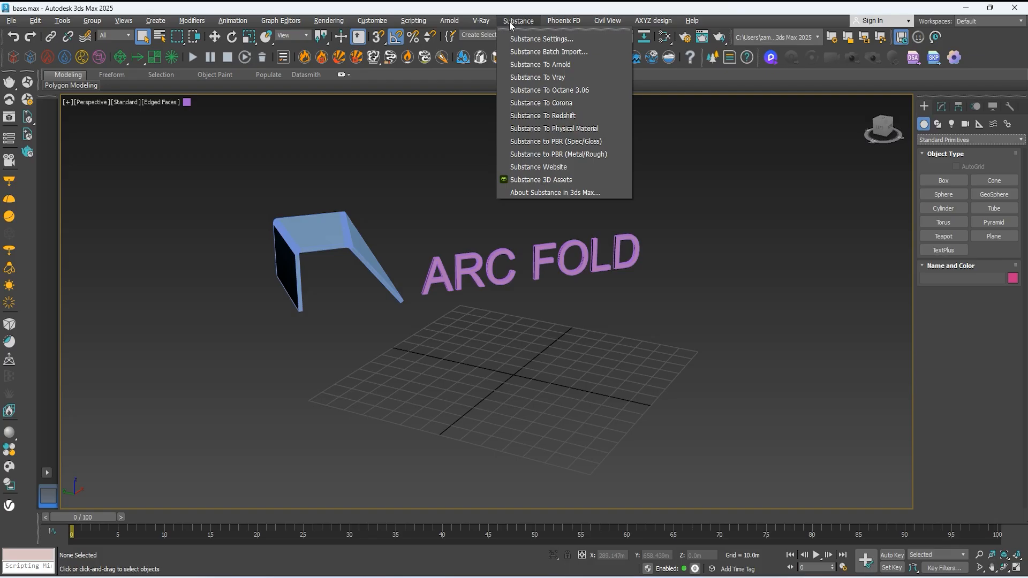
mouse_move(564, 21)
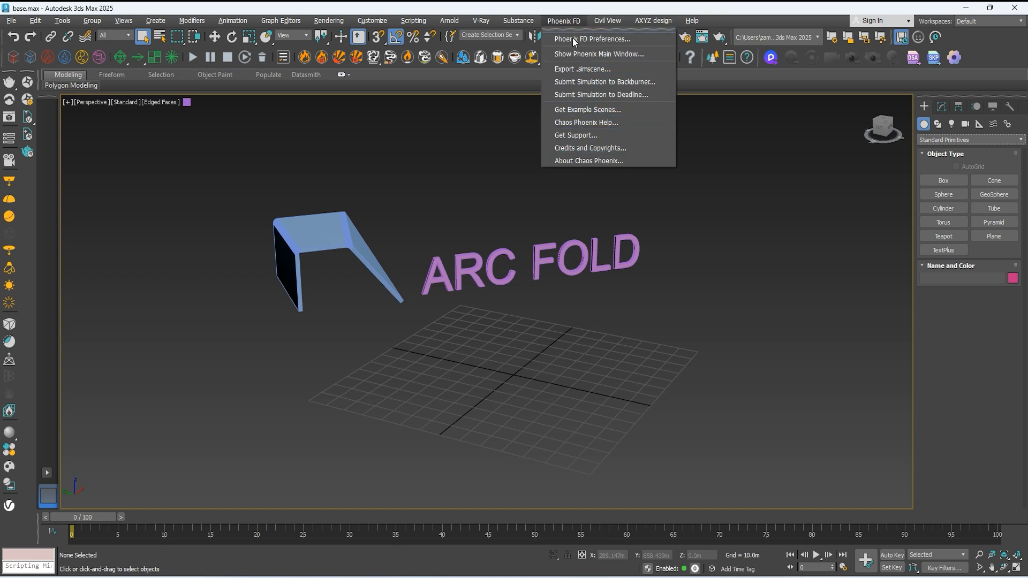
left_click(572, 22)
Step: Review the available Civil View, AXYZ design and Help commands, including 3ds Max Services and Support, without running any
left_click(609, 21)
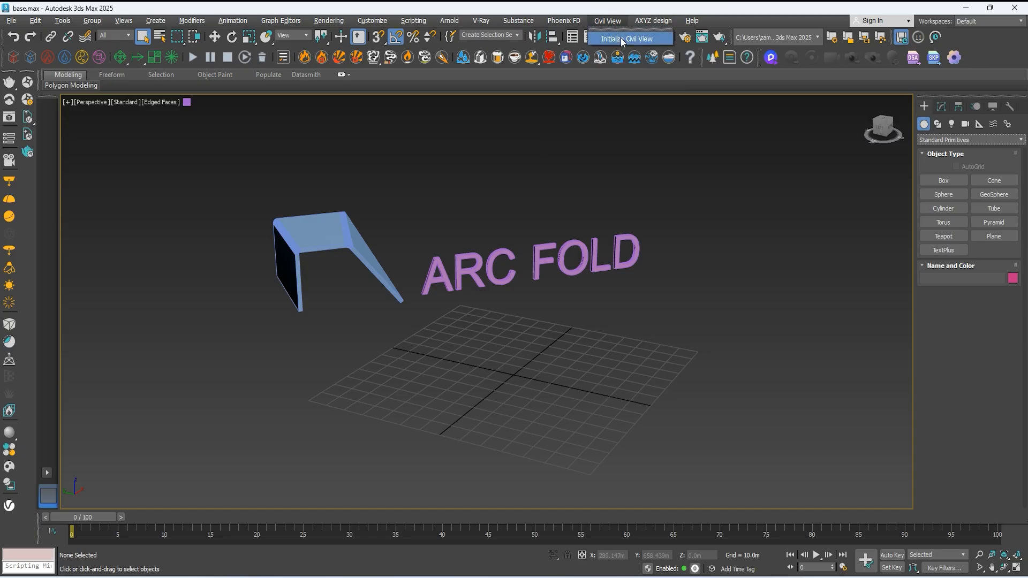
mouse_move(648, 24)
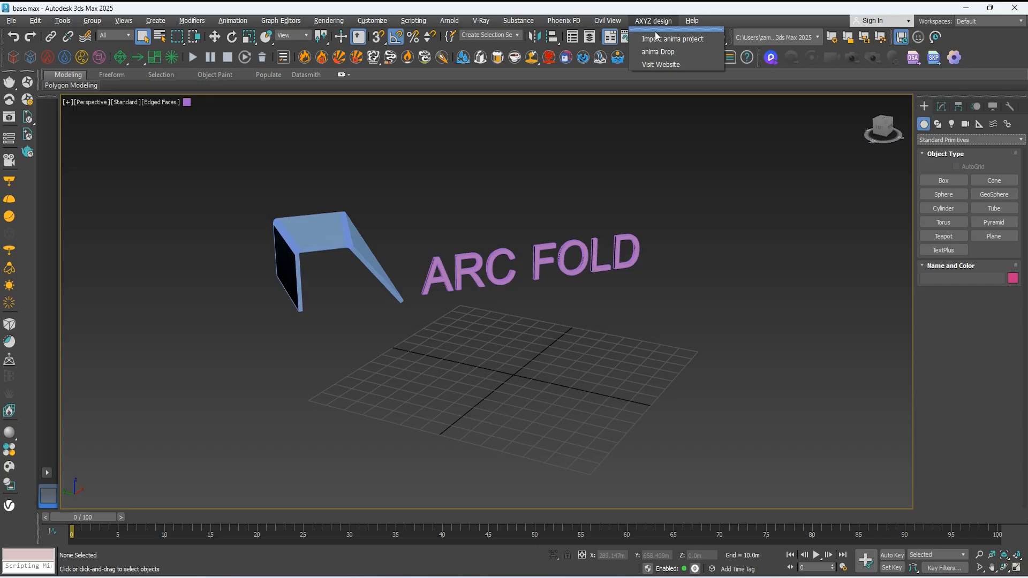
mouse_move(691, 21)
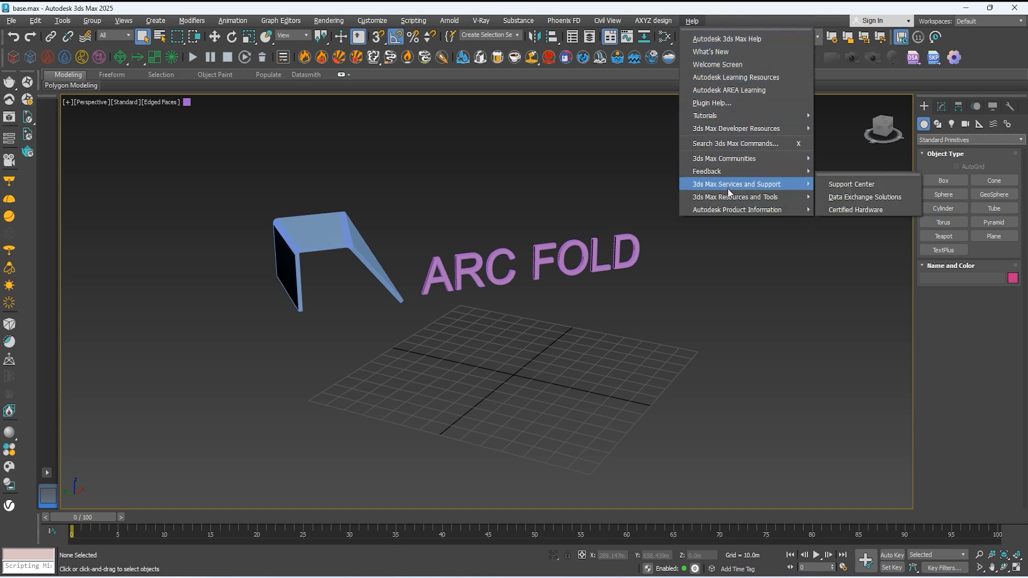
left_click(731, 269)
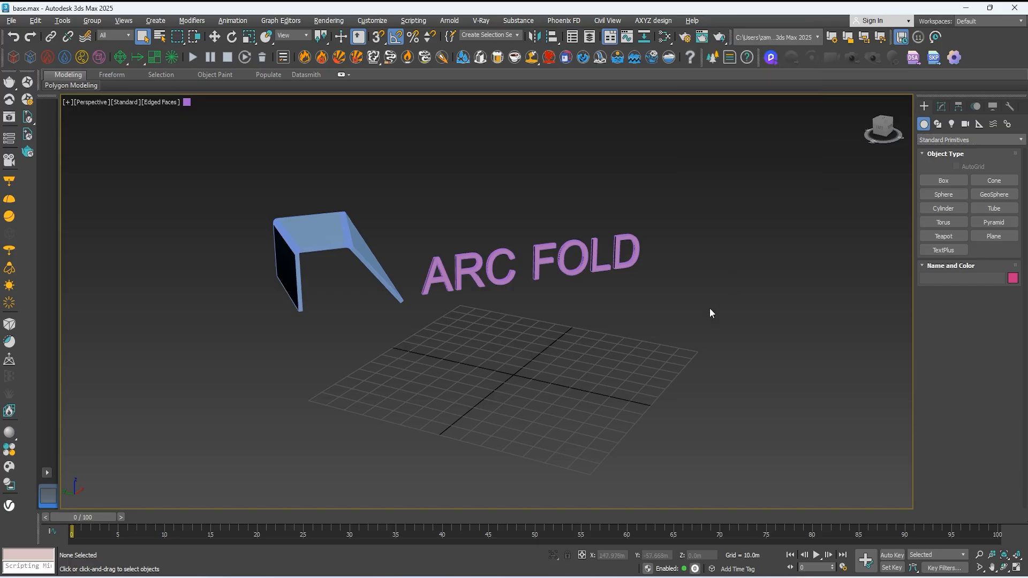